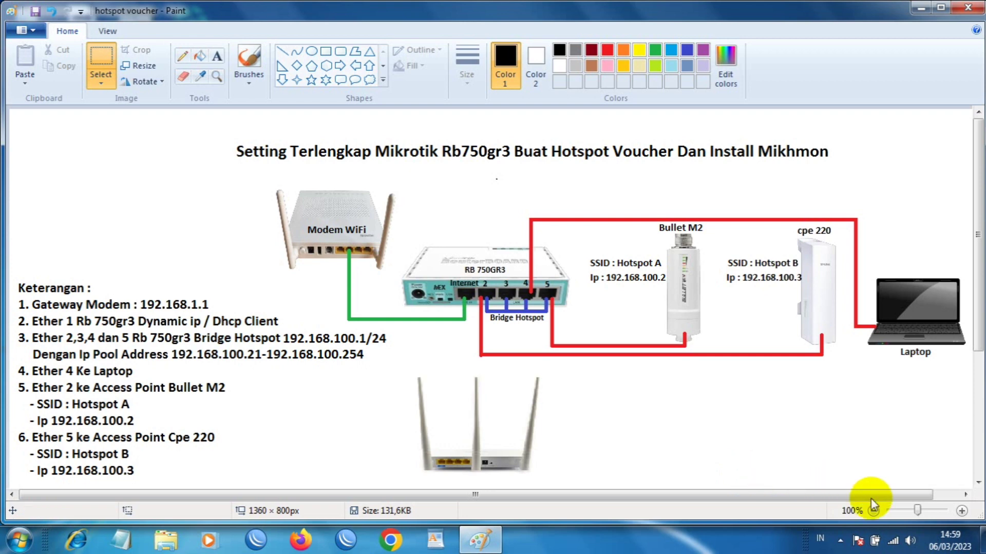
Show the wireless networks list with the laptop connected to the hotspot with internet access.
left_click(894, 541)
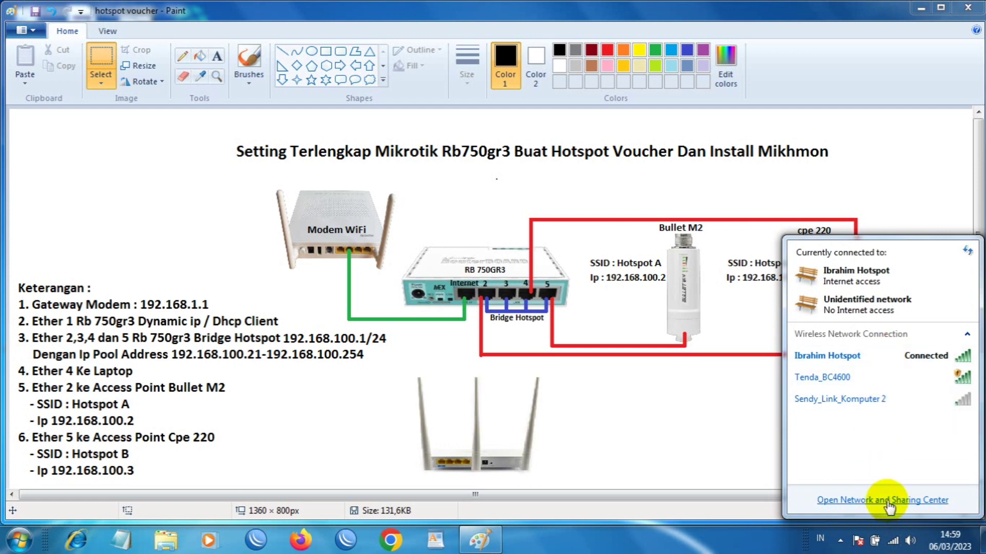
Open the IPv4 settings of the wired Local Area Connection from Network and Sharing Center.
right_click(894, 541)
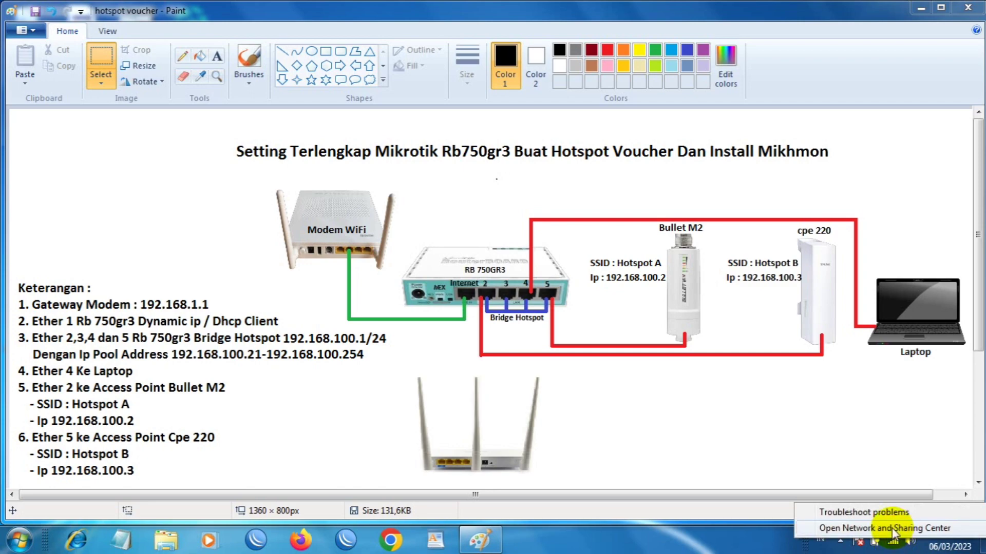
left_click(892, 529)
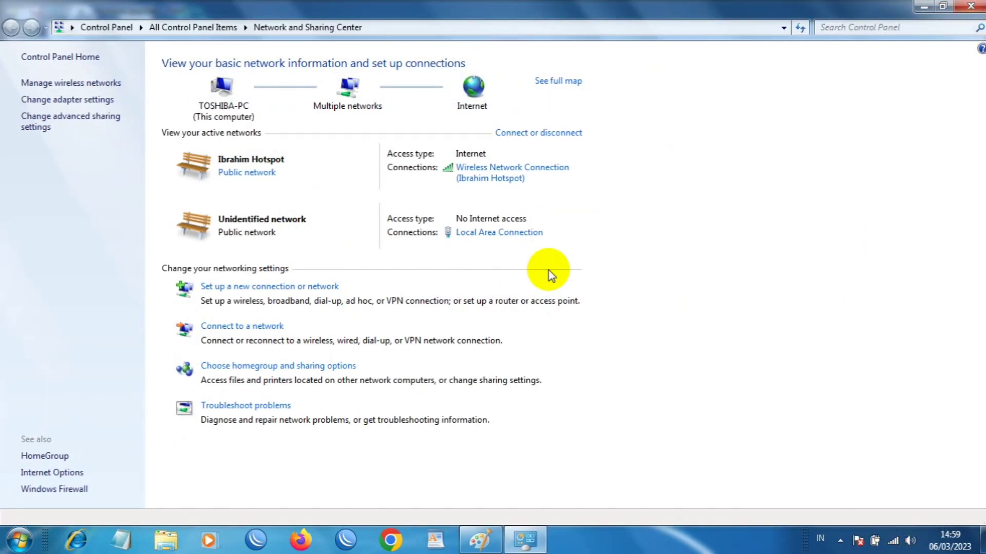
left_click(480, 234)
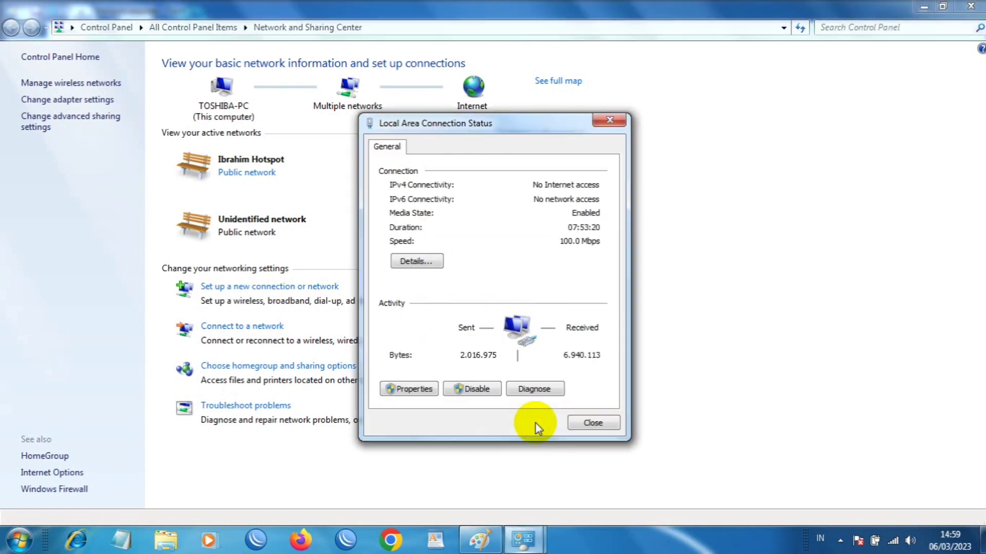
left_click(419, 391)
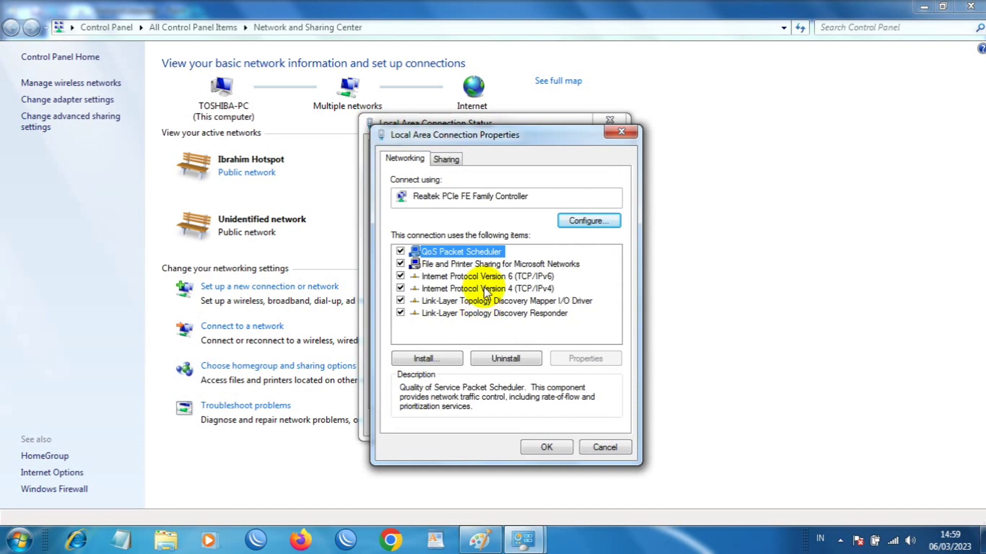
double_click(484, 286)
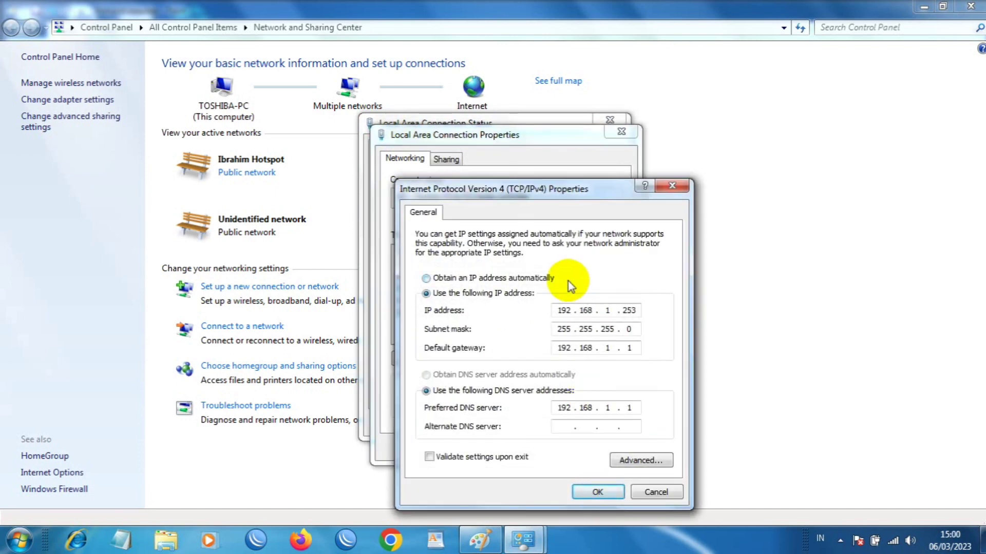
Change the IP to 192.168.0.253, gateway and DNS to 192.168.0.1, and save.
double_click(609, 310)
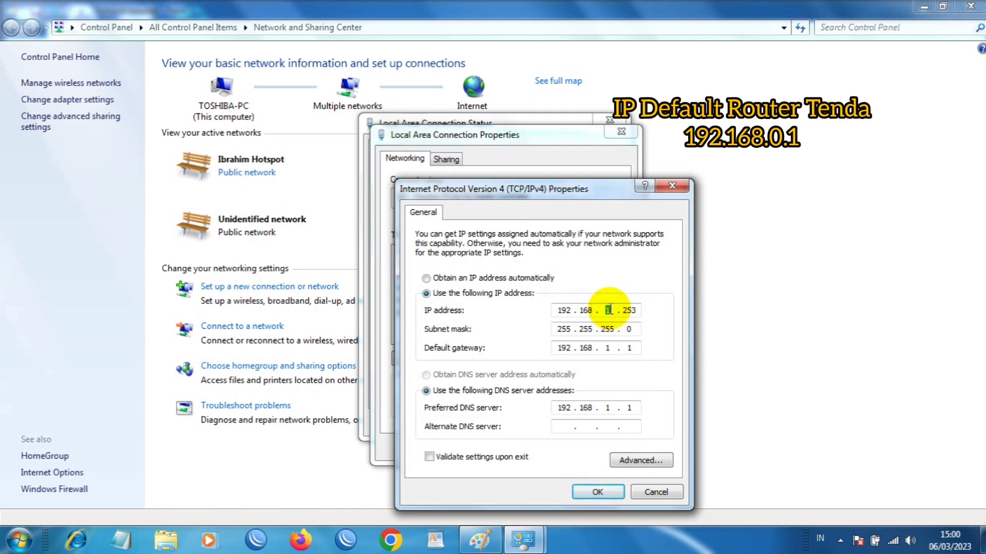
type("0")
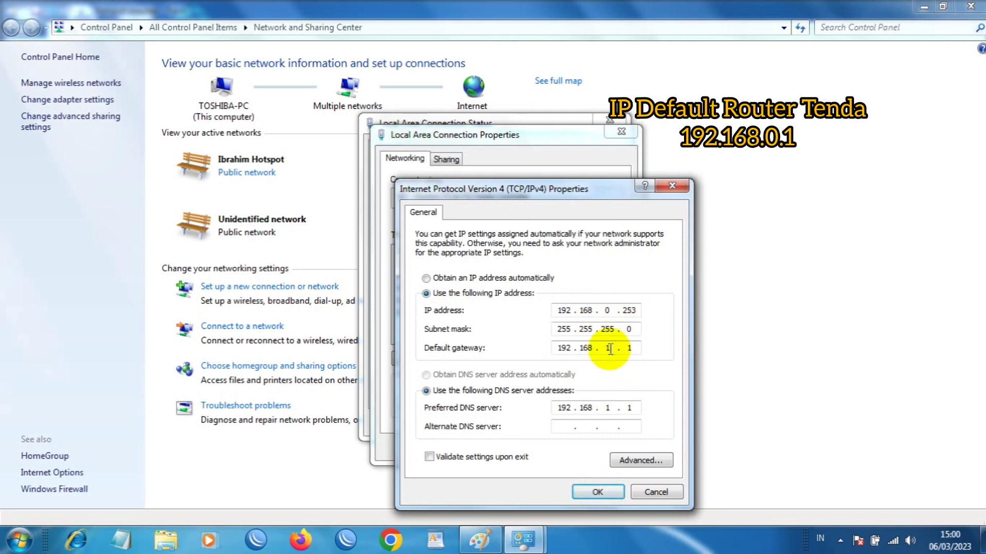
double_click(609, 348)
type("0")
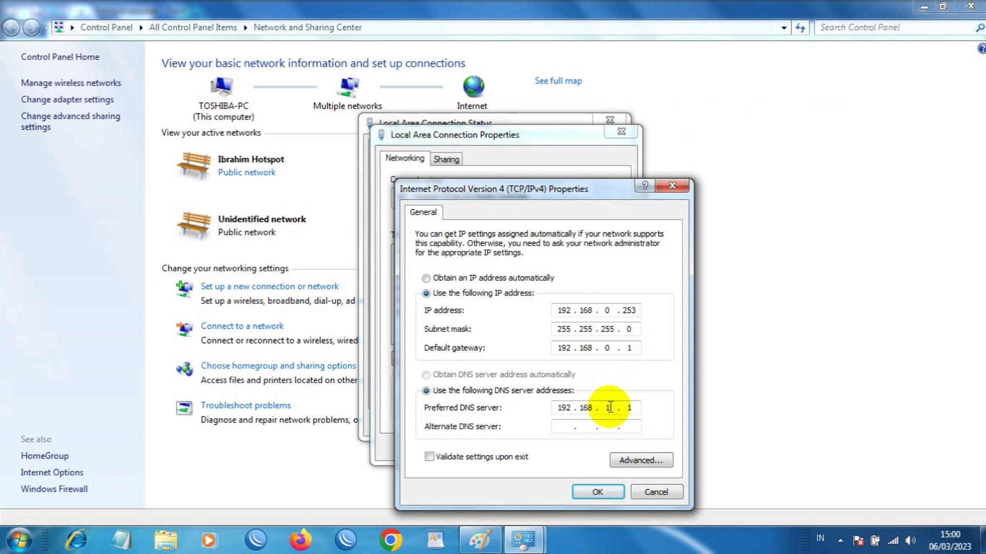
double_click(609, 407)
type("0")
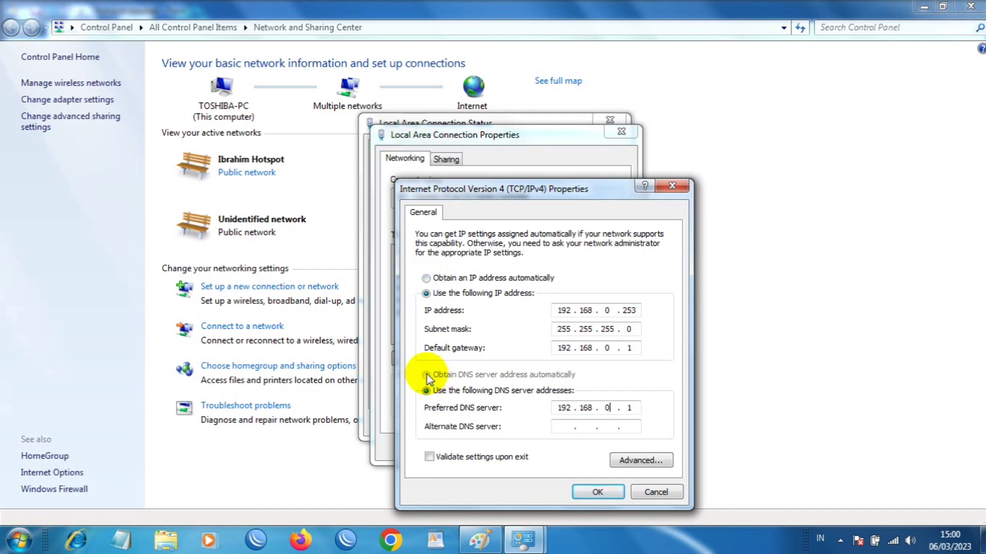
left_click(598, 492)
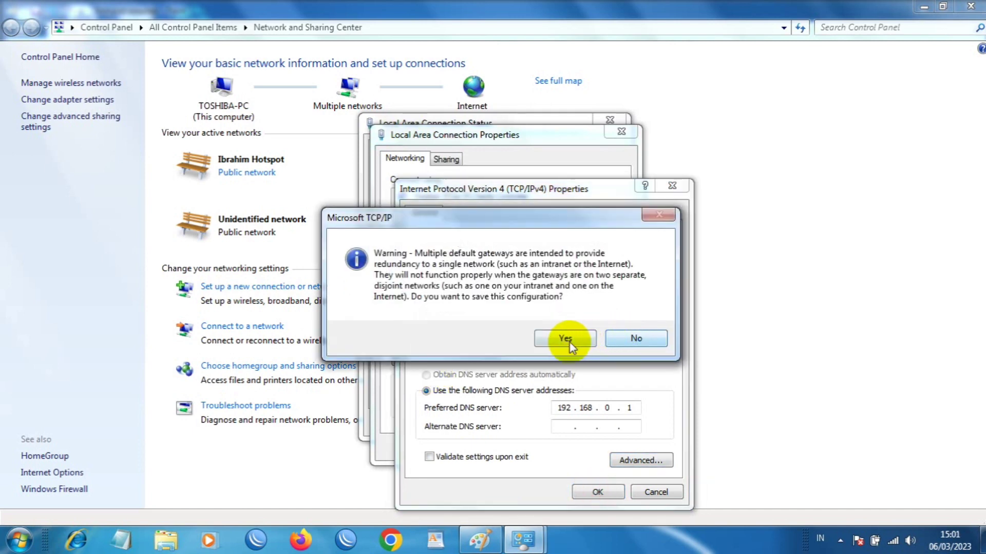
left_click(568, 343)
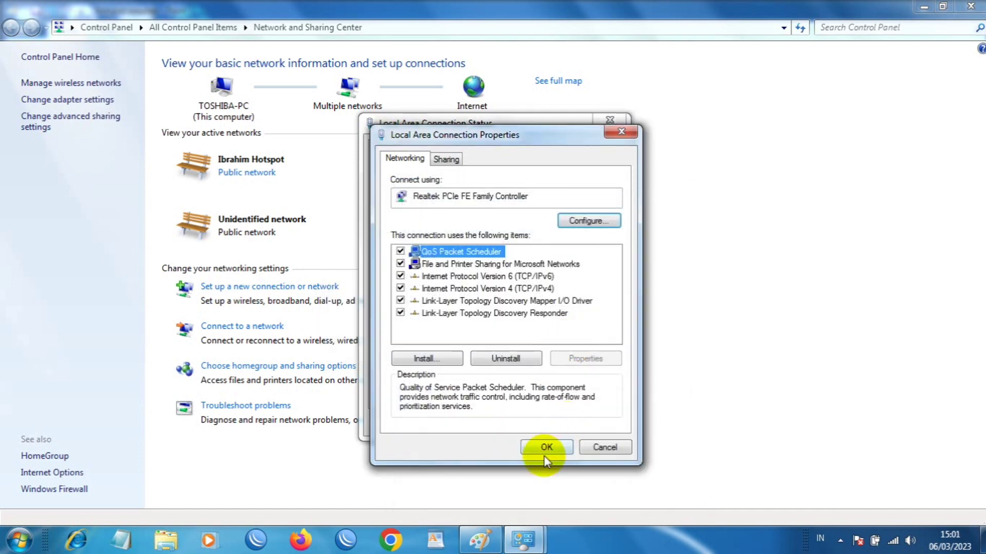
left_click(544, 446)
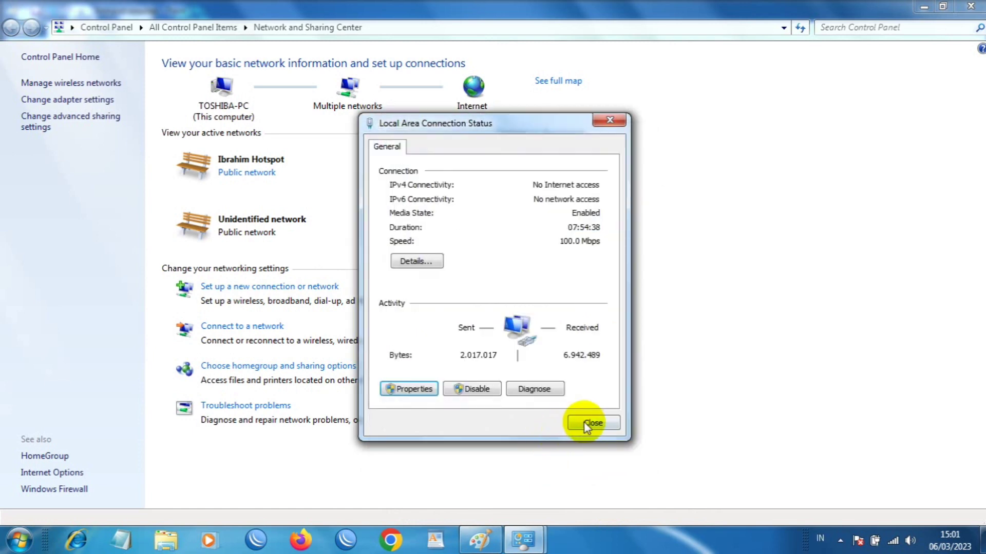
left_click(587, 424)
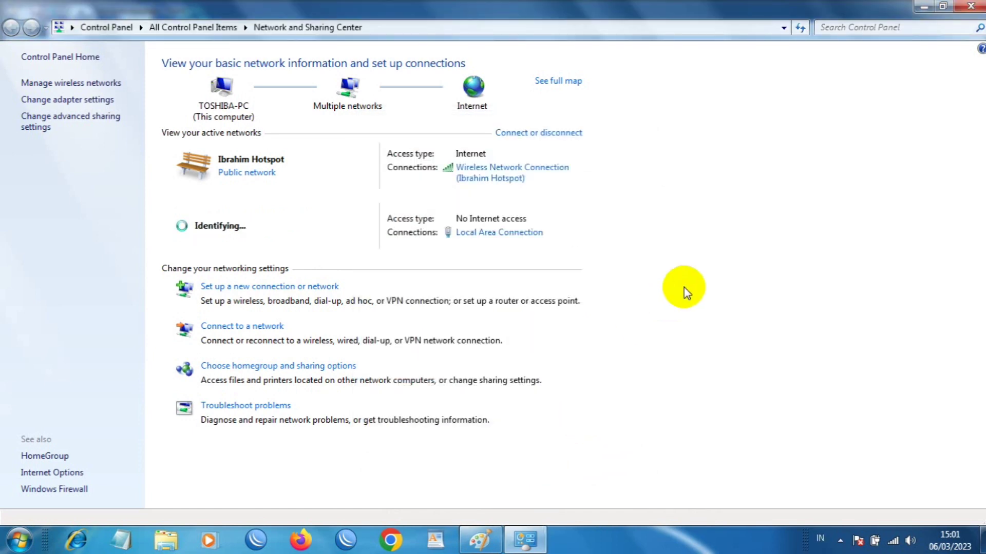
Close Network and Sharing Center, launch Chrome, and disconnect the laptop from the hotspot Wi-Fi.
left_click(971, 6)
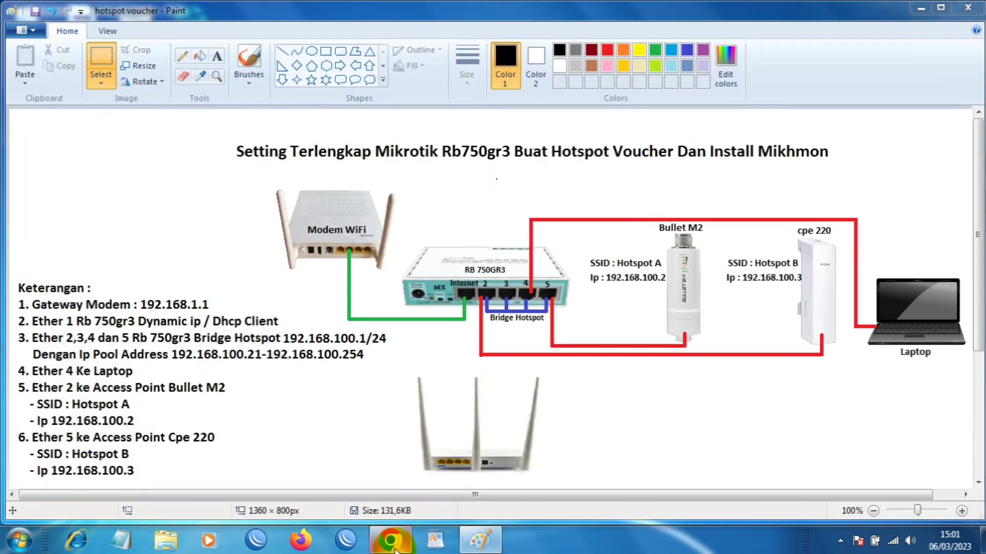
left_click(392, 542)
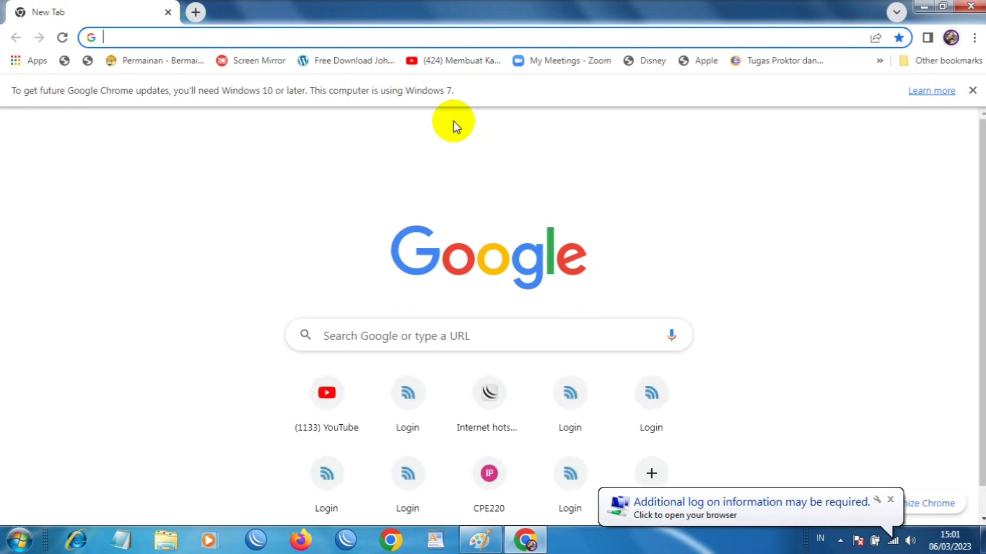
left_click(891, 545)
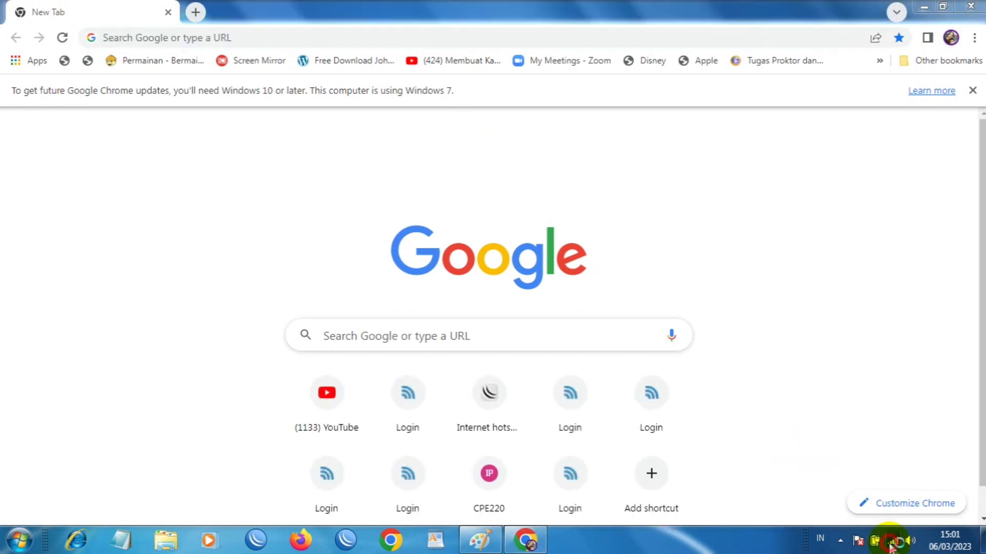
left_click(891, 545)
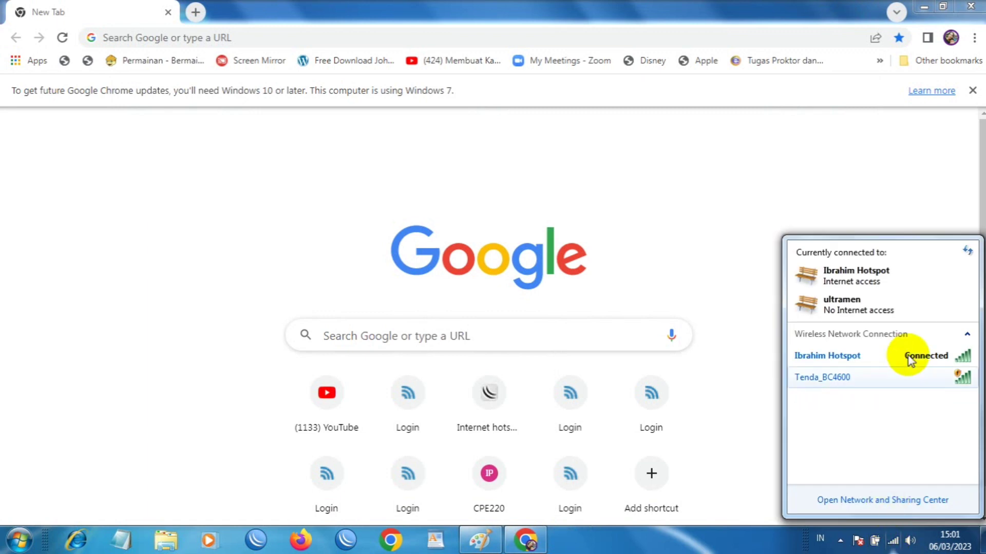
left_click(909, 353)
left_click(932, 380)
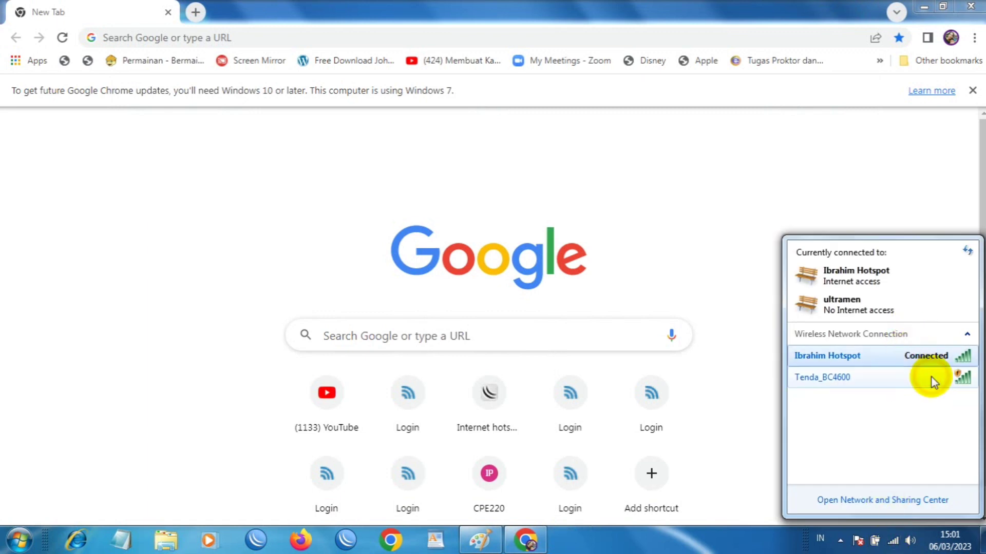
Load the Tenda router setup page at 192.168.0.1.
left_click(228, 34)
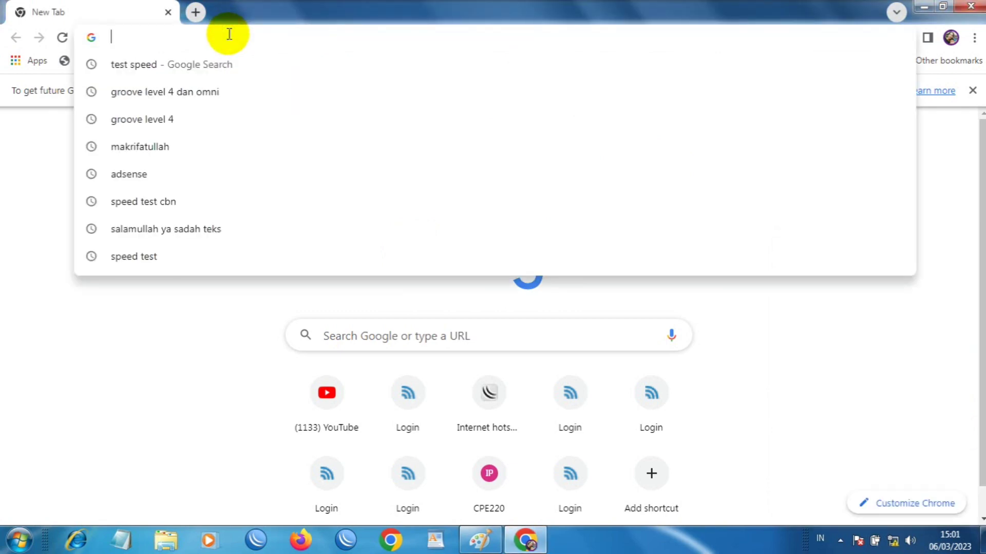
type("192.168")
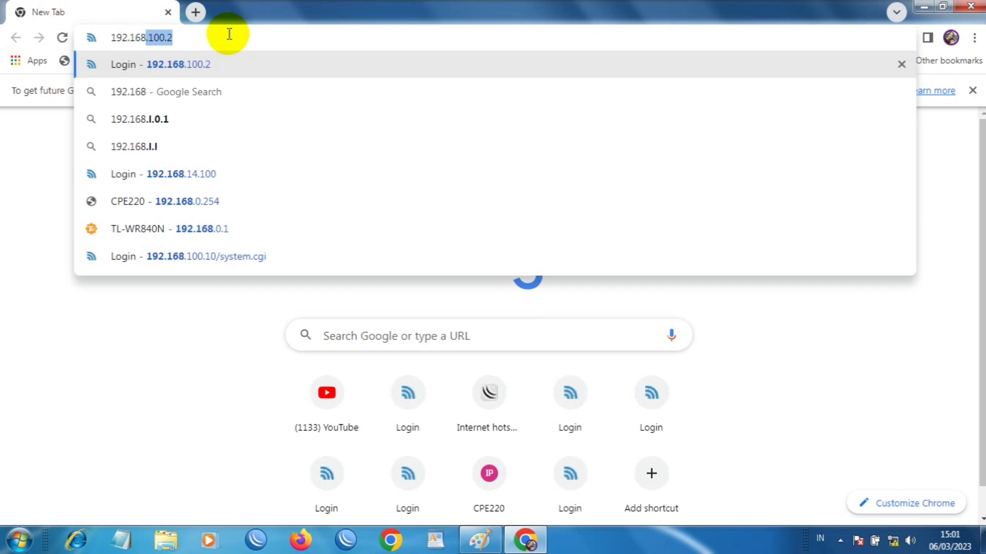
type(".0.1")
key("Return")
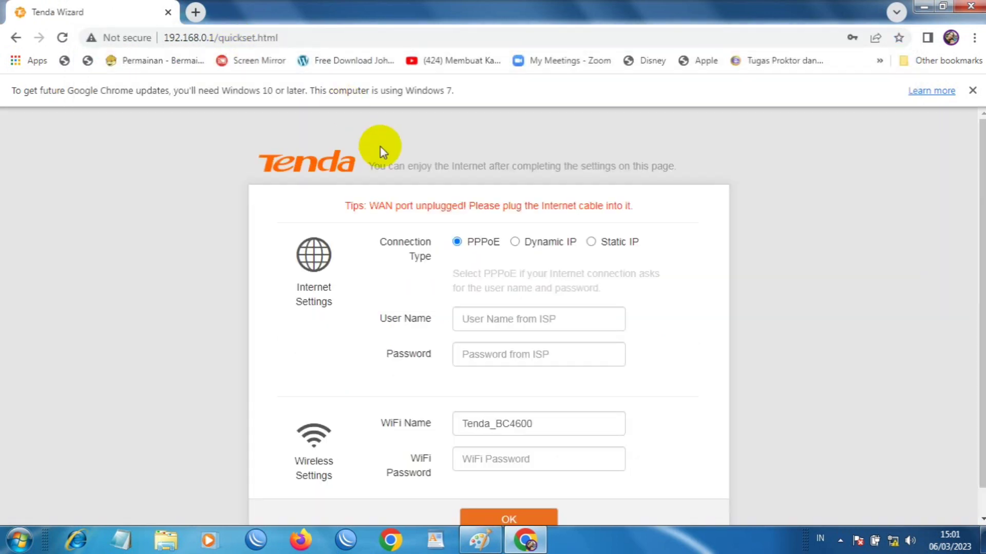
Choose Static IP with address 192.168.100.5, mask 255.255.255.0 and DNS 192.168.100.1.
scroll(970, 200, "down", 1)
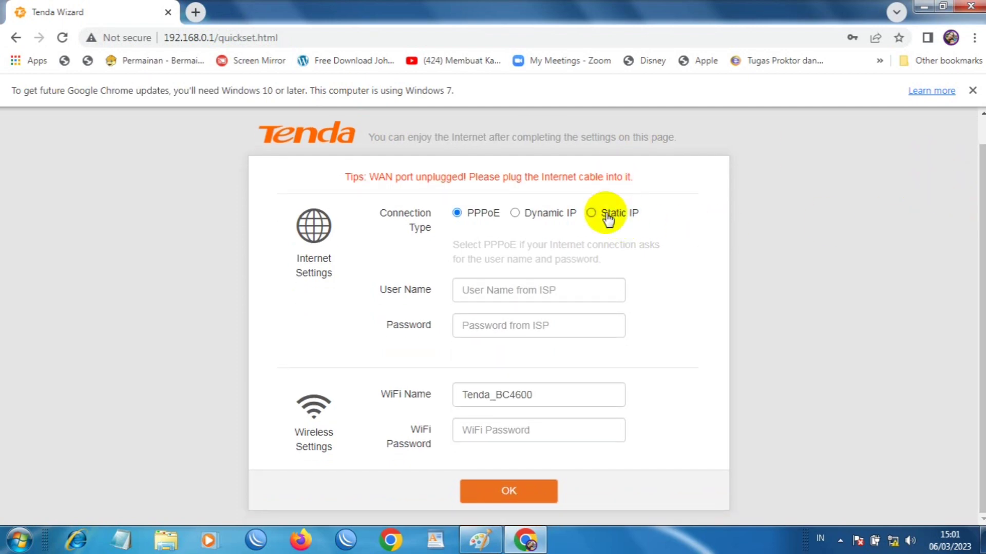
left_click(591, 214)
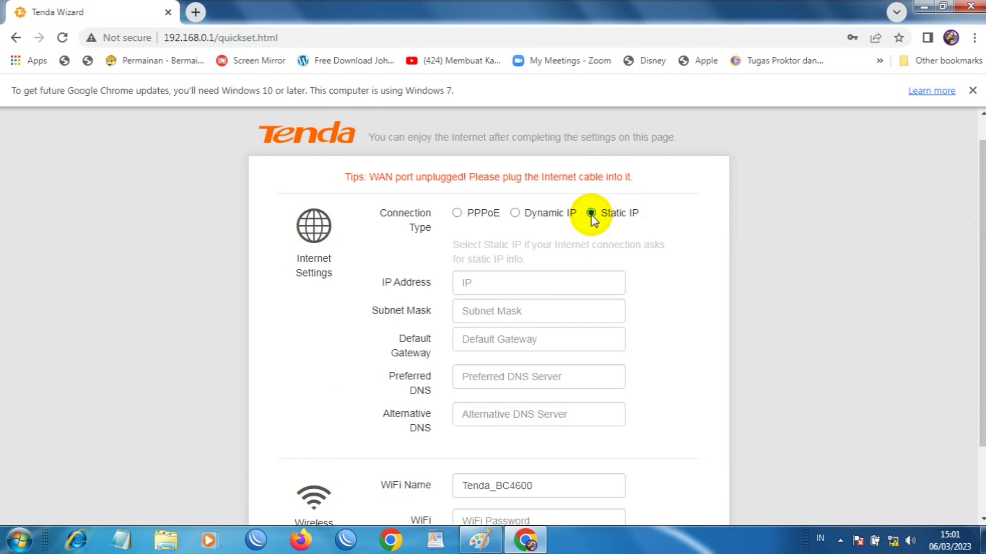
left_click(480, 286)
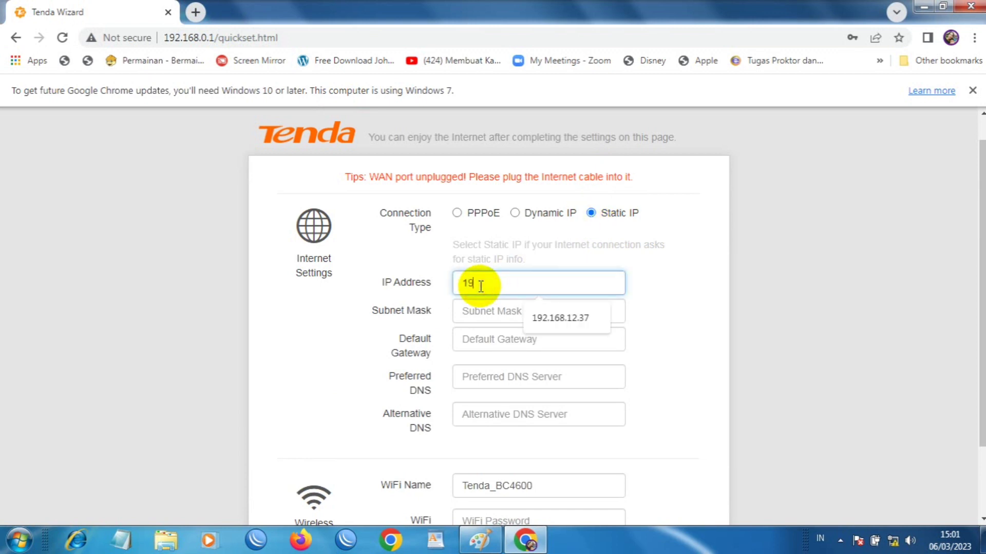
type("192.168.100.5")
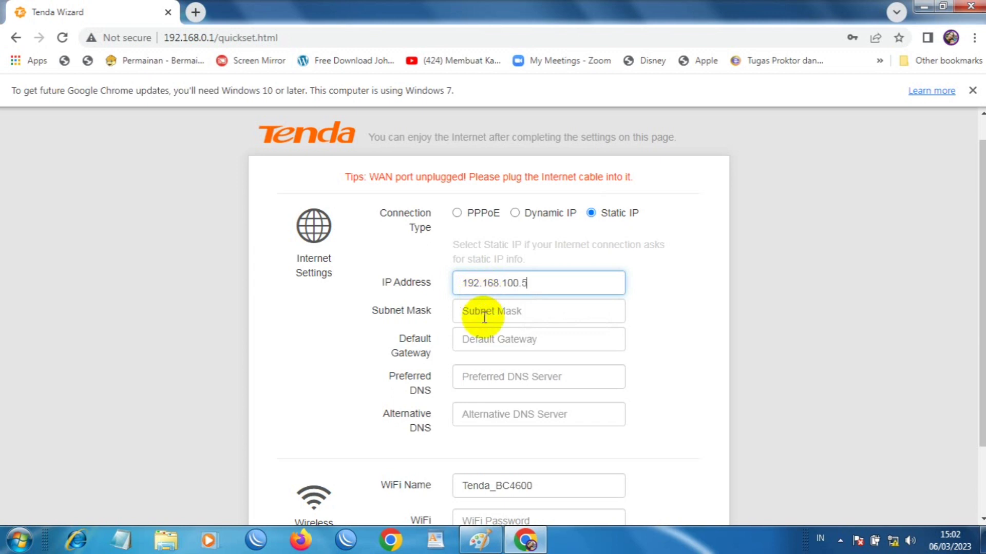
left_click(485, 316)
type("2")
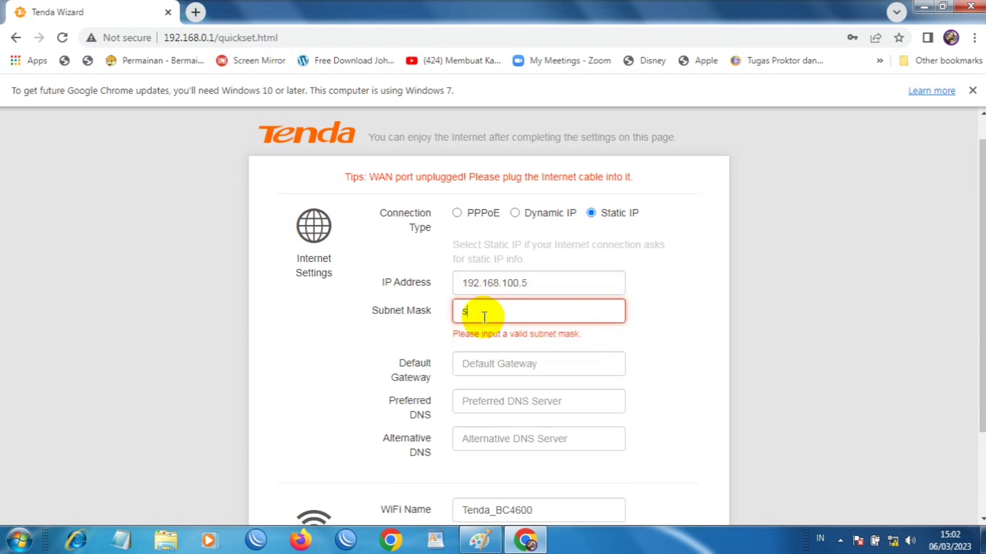
key("BackSpace")
type("255.")
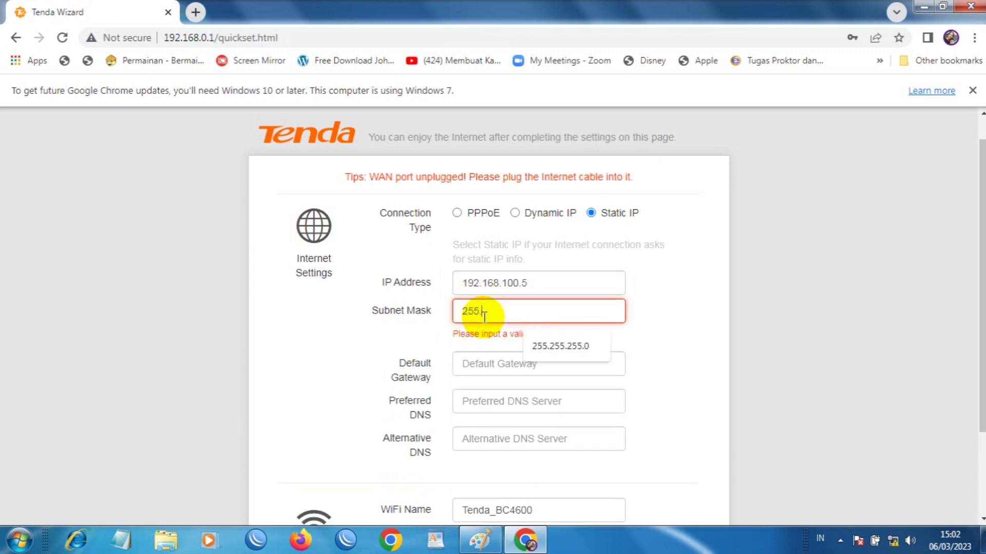
type("255.255.0")
left_click(490, 342)
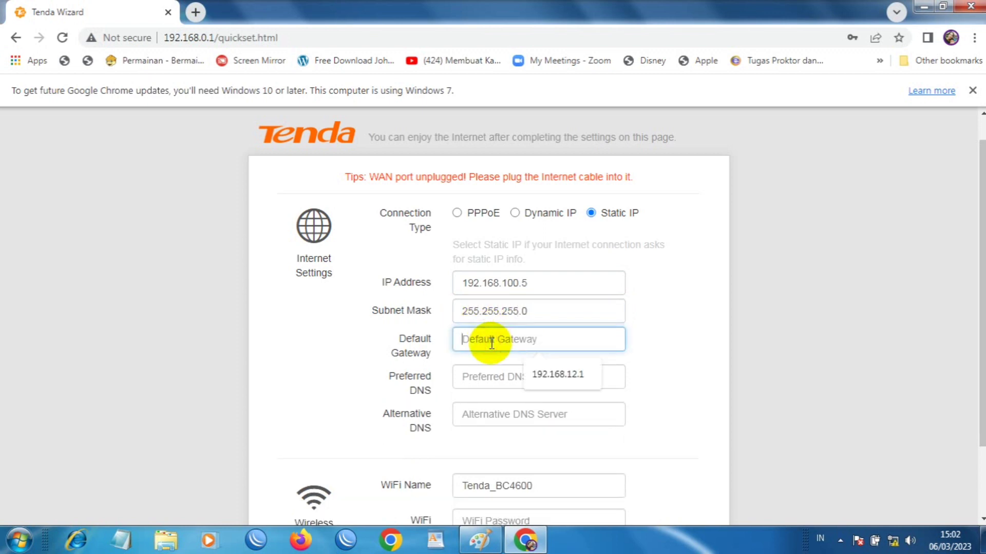
type("92.168.100.1")
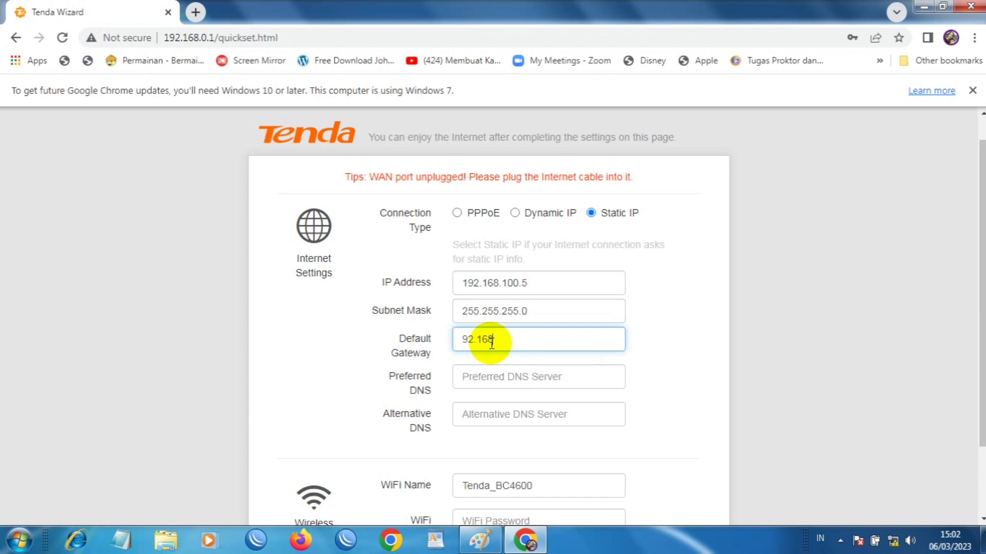
left_click(495, 380)
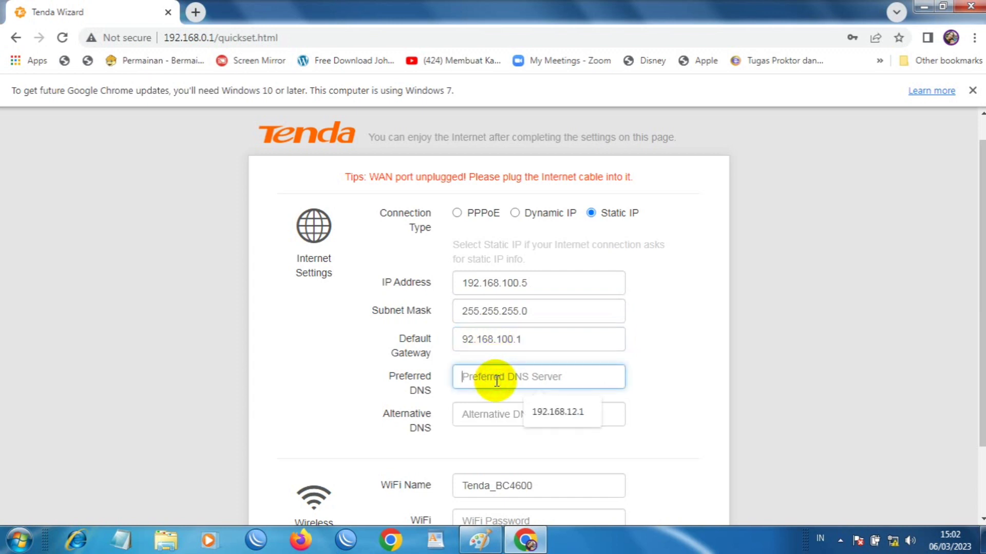
type("192.168")
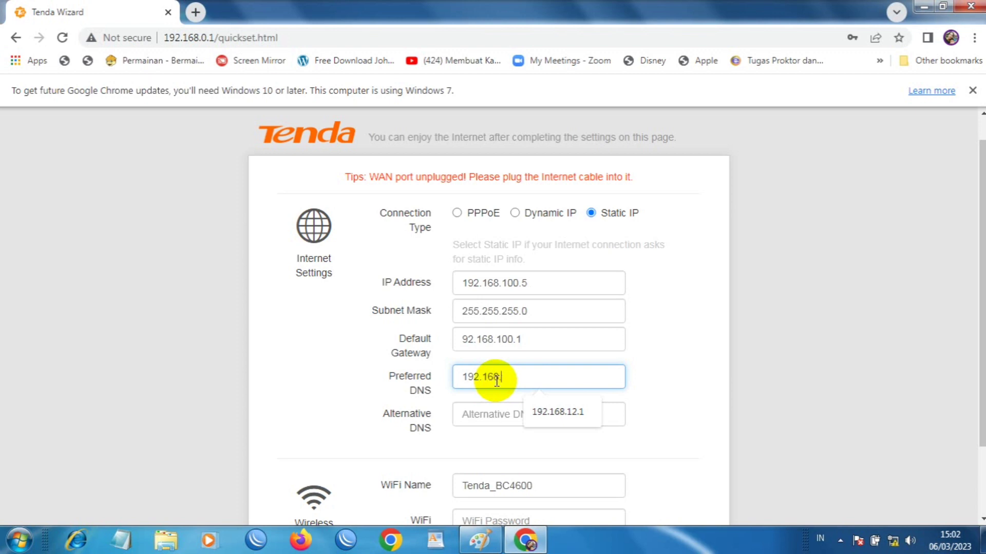
type(".100.1")
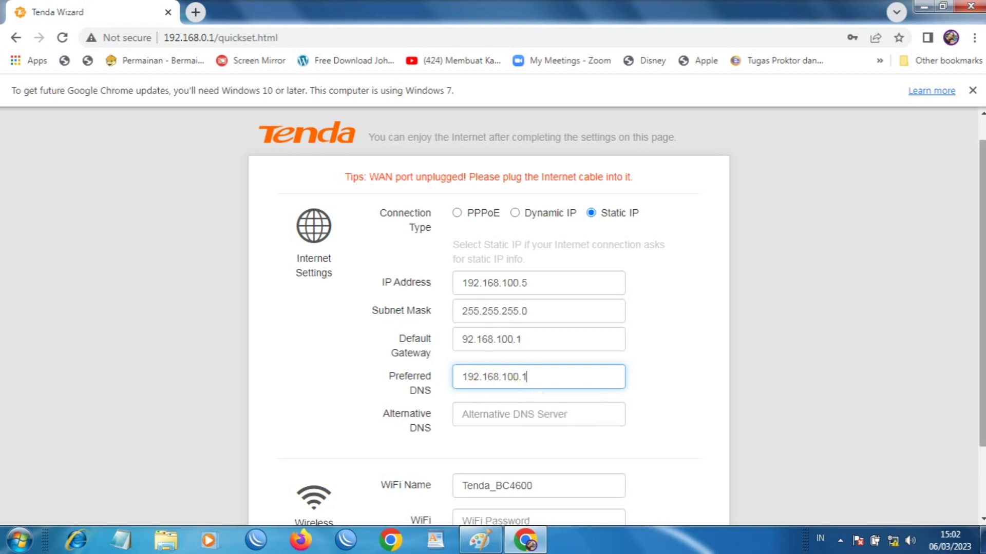
Rename the WiFi network to 'Rivi Hospot' and submit the quick setup.
scroll(707, 396, "down", 2)
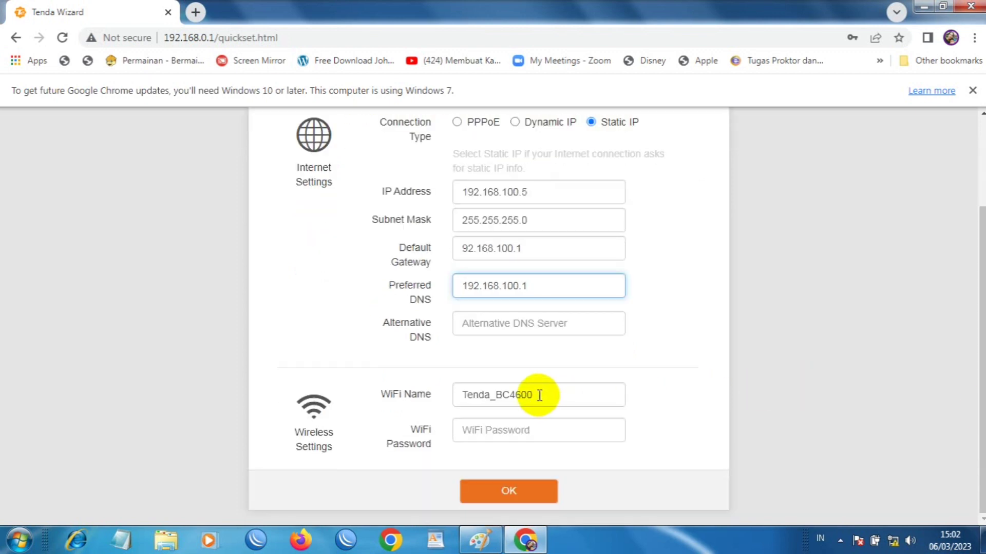
left_click_drag(541, 399, 447, 400)
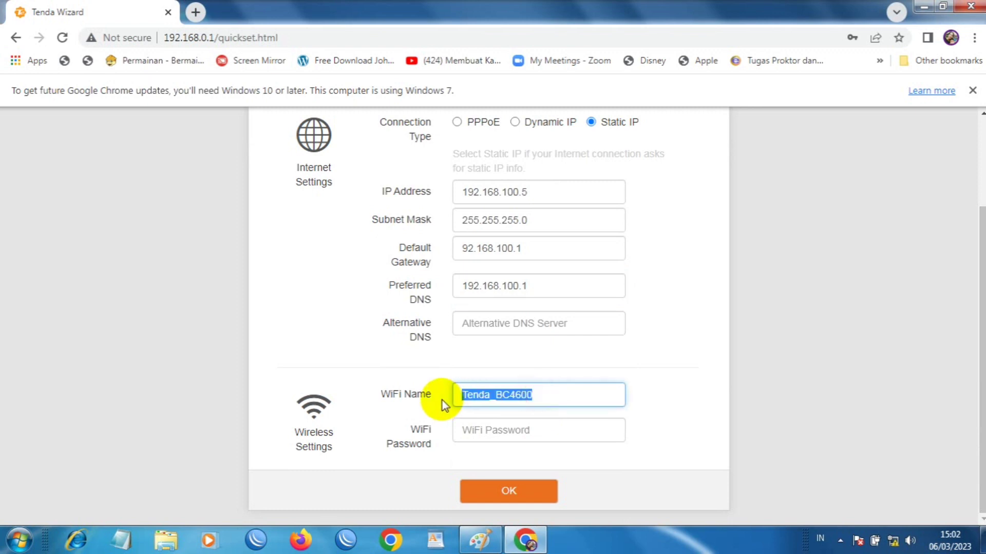
type("Rivi")
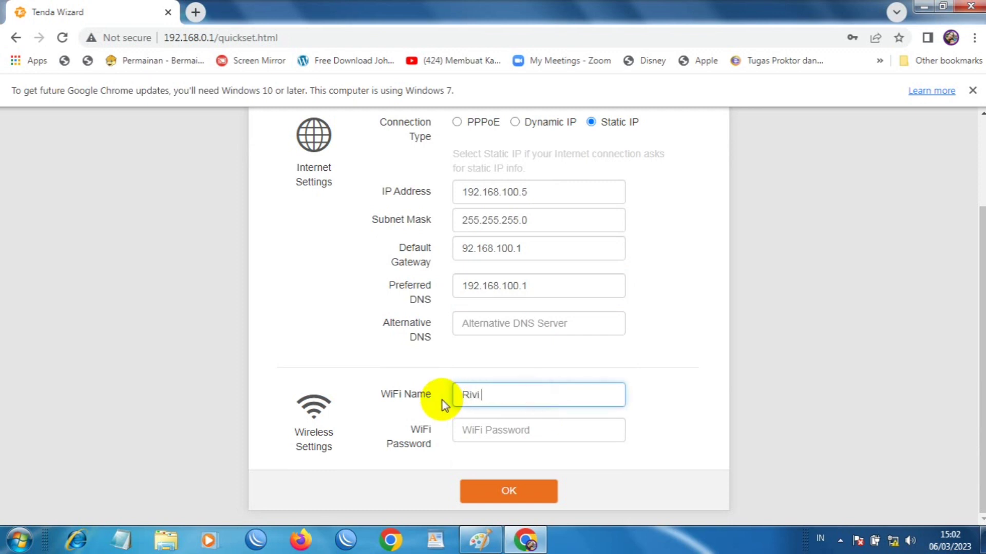
type(" Hospot")
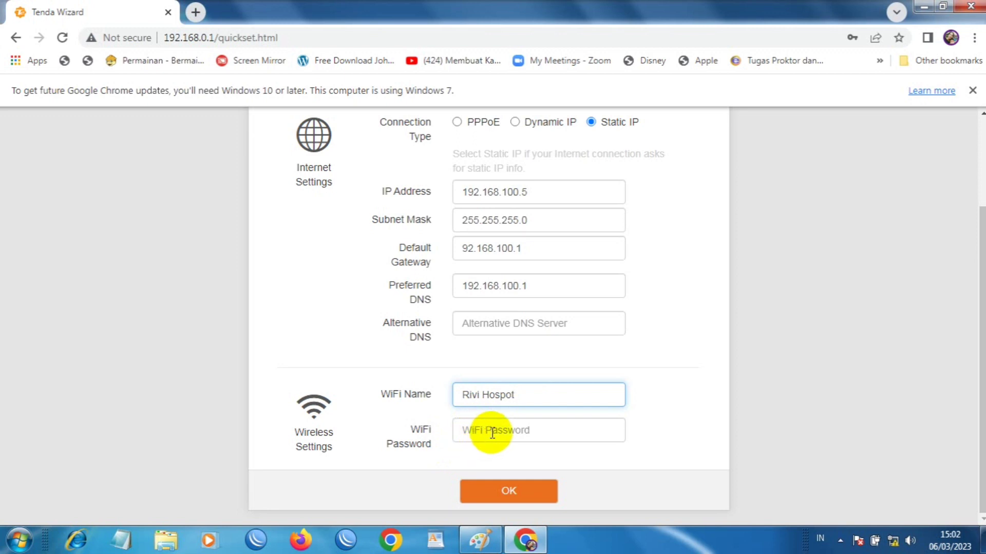
left_click(491, 498)
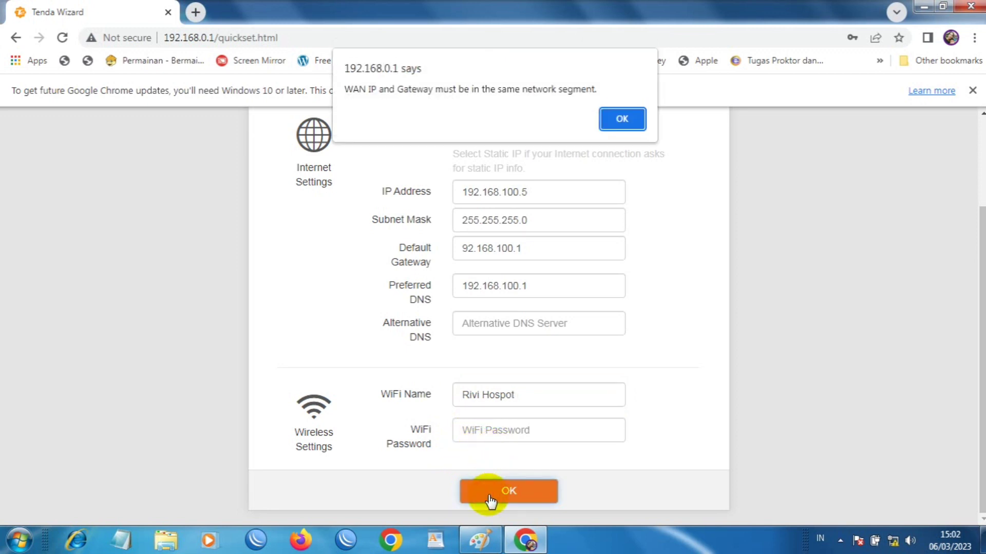
Dismiss the network segment warning, correct the gateway to 192.168.100.1, and save.
left_click(626, 123)
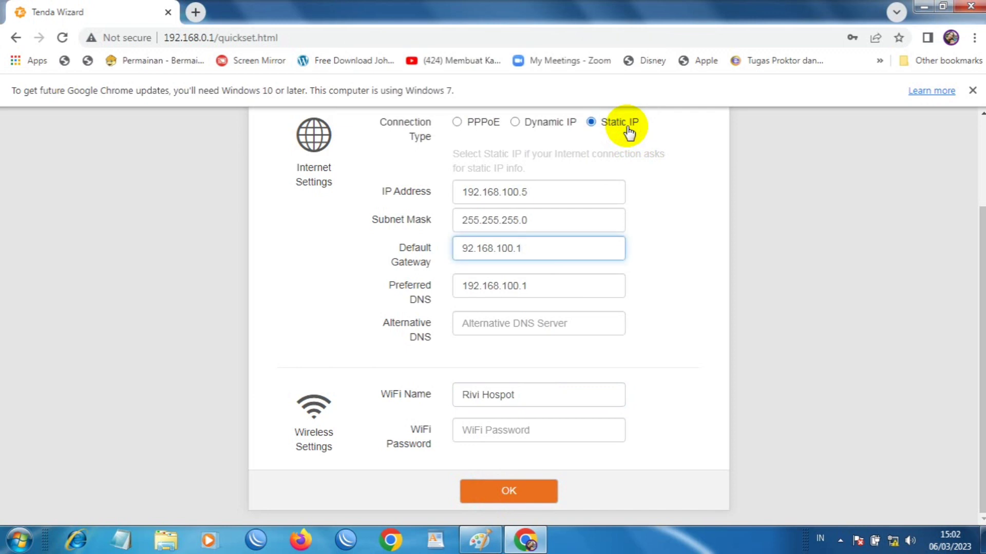
left_click(463, 247)
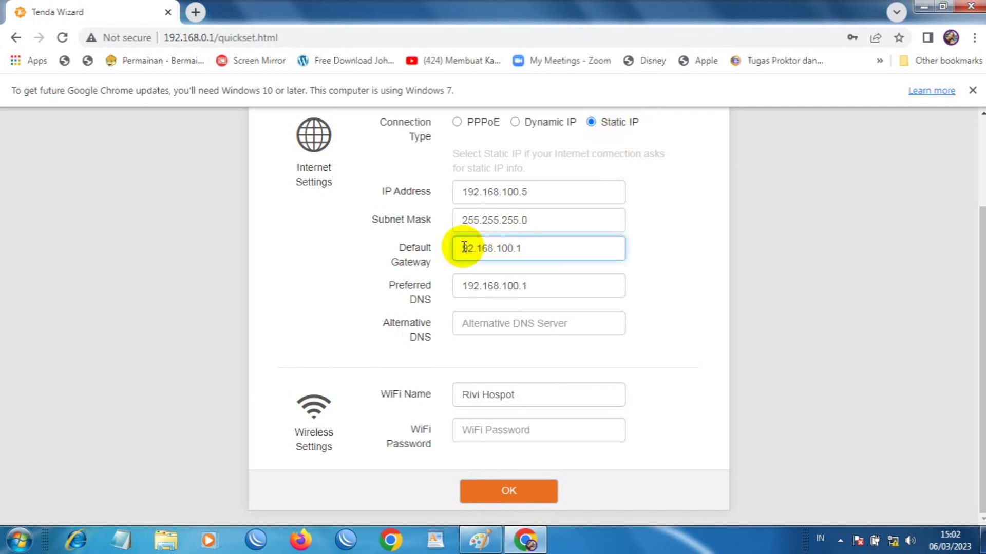
type("1")
left_click(502, 496)
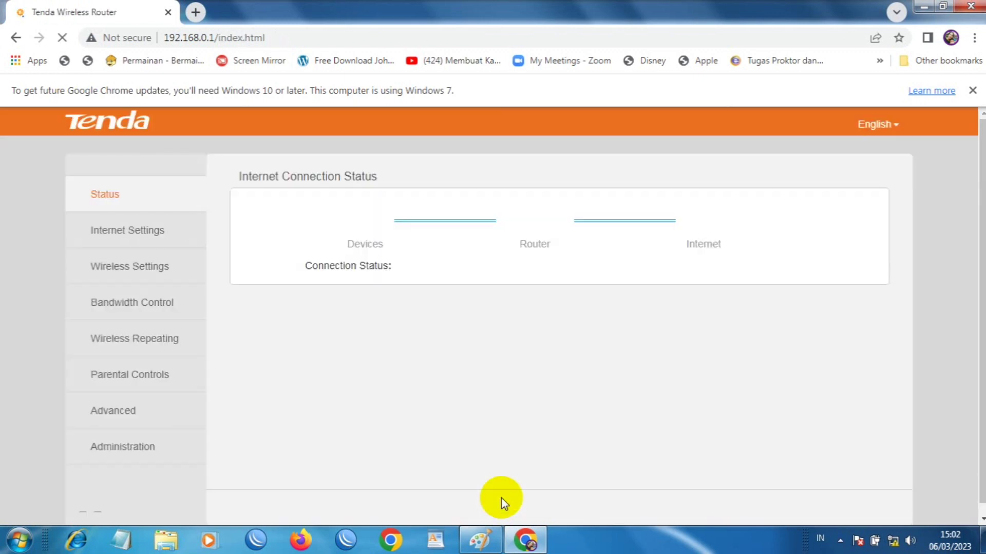
In Administration, enter the new login password in both password fields.
scroll(504, 494, "down", 1)
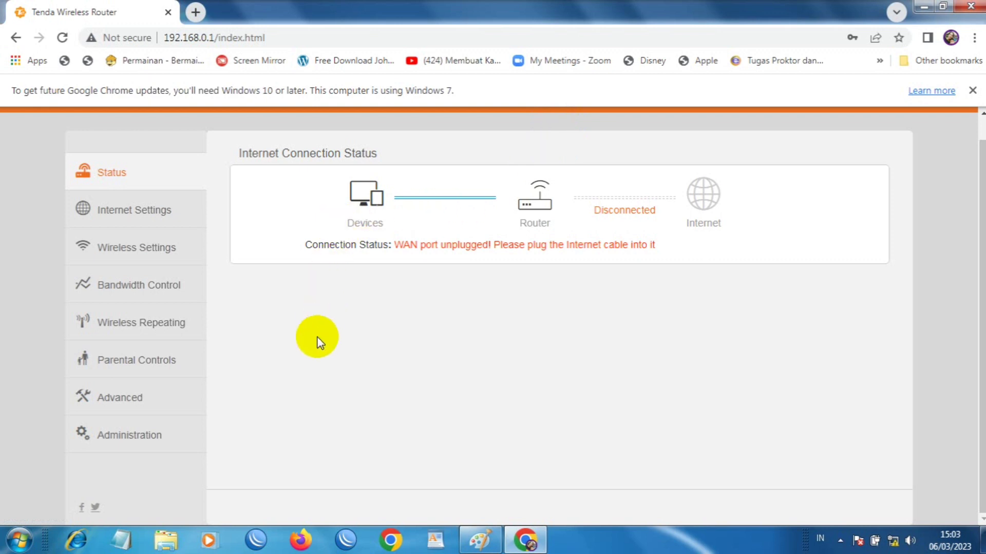
left_click(152, 442)
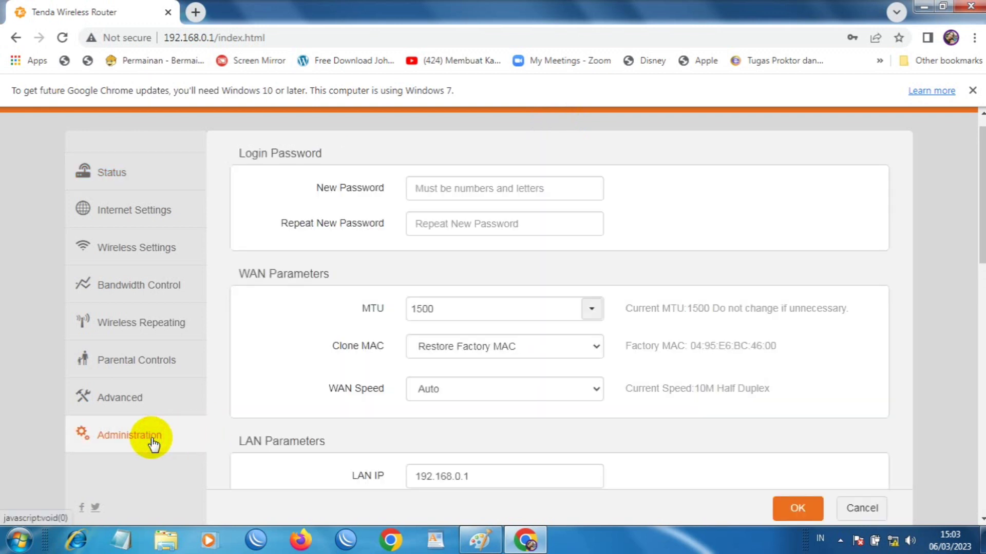
left_click(451, 190)
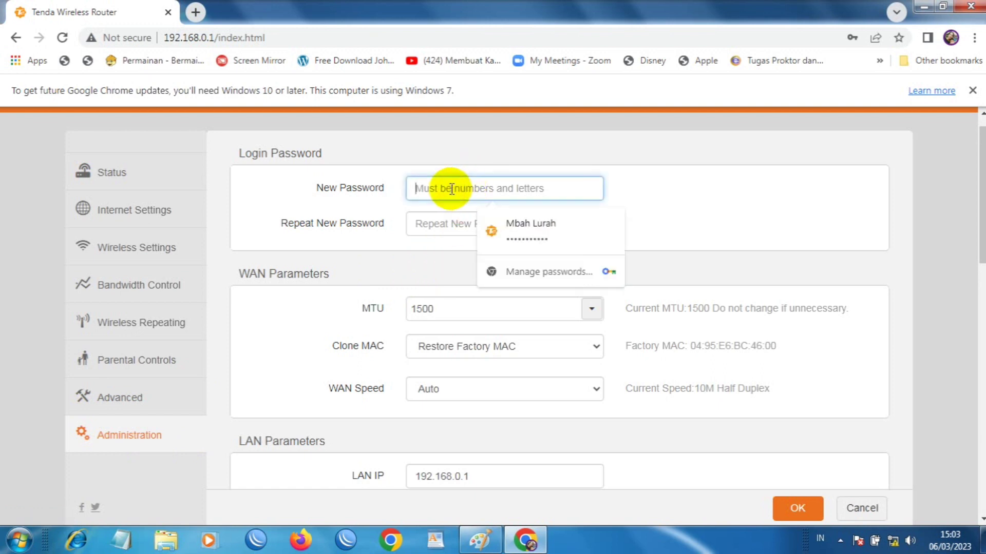
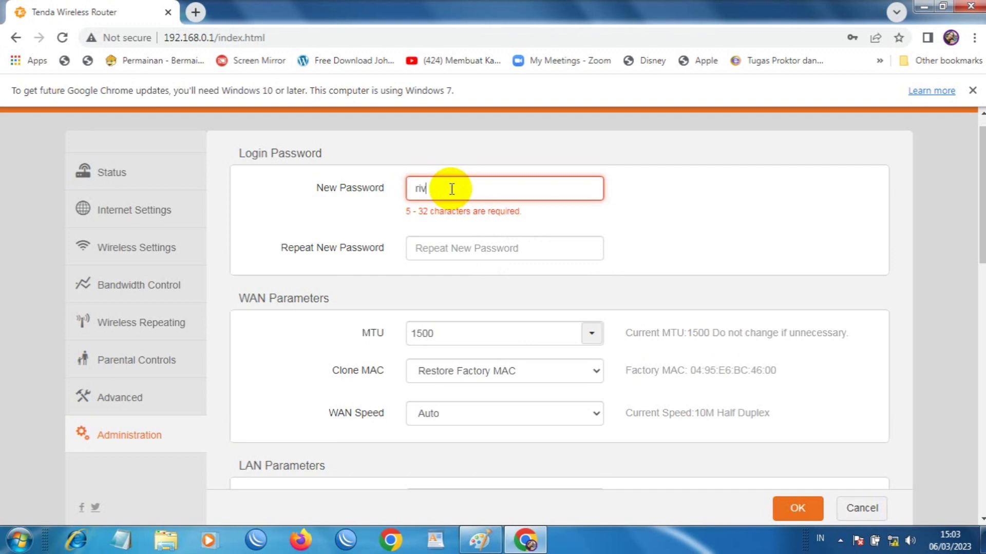
left_click(447, 246)
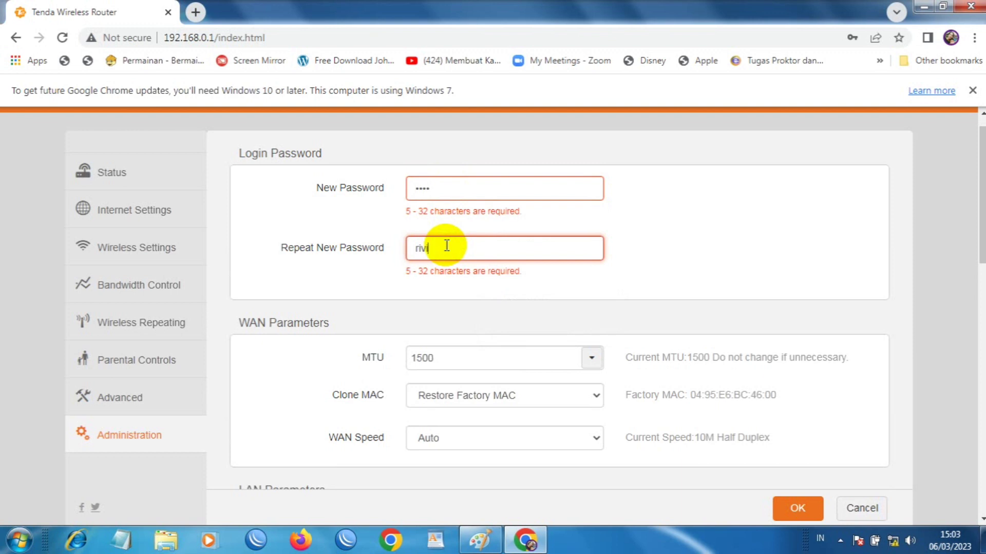
left_click(442, 190)
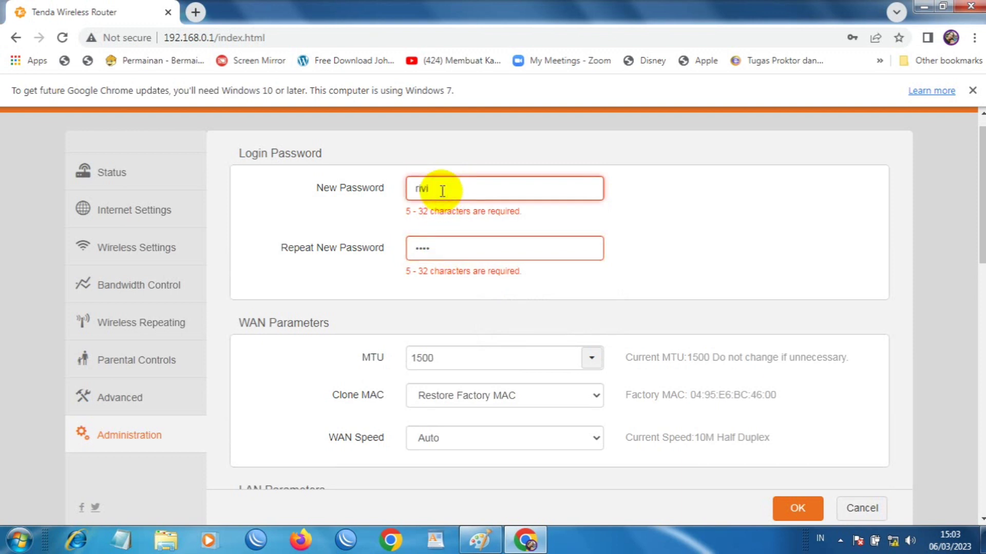
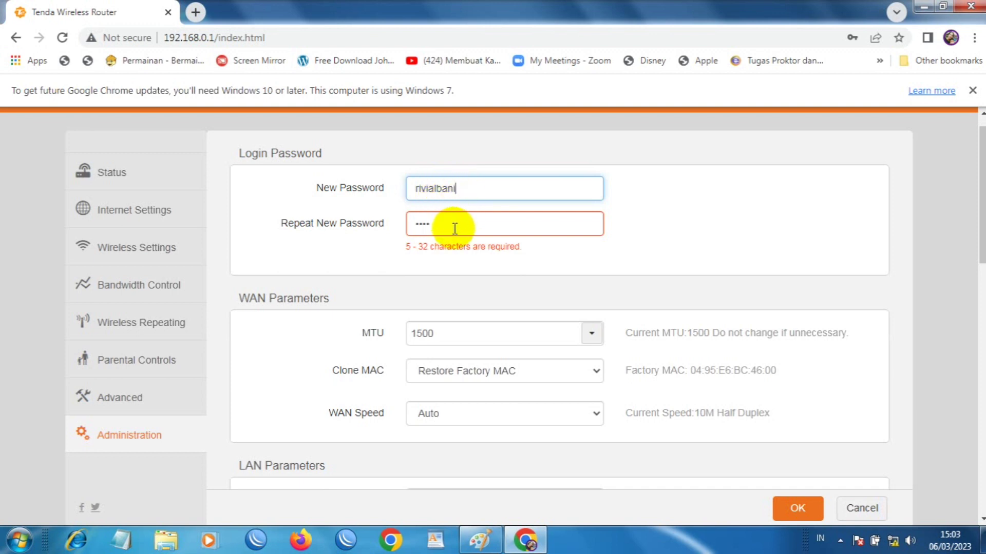
left_click(454, 226)
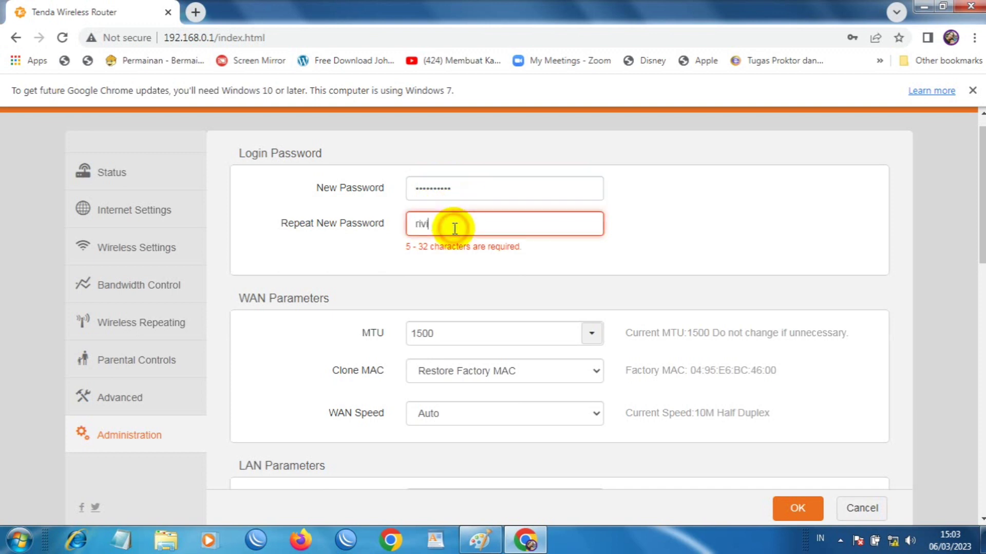
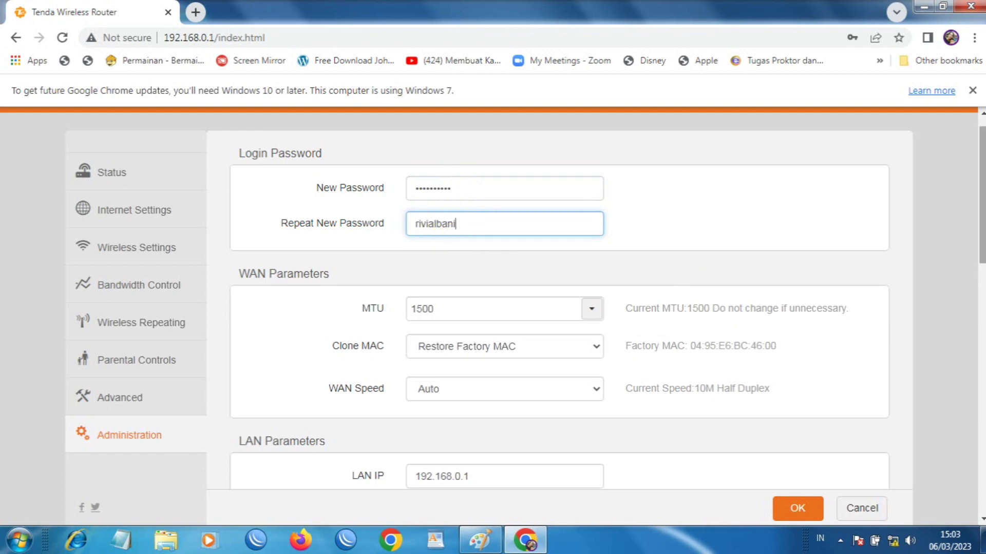
Enable remote web management and set the time zone to Bangkok, Hanoi, Jakarta.
scroll(454, 228, "down", 5)
scroll(948, 307, "down", 4)
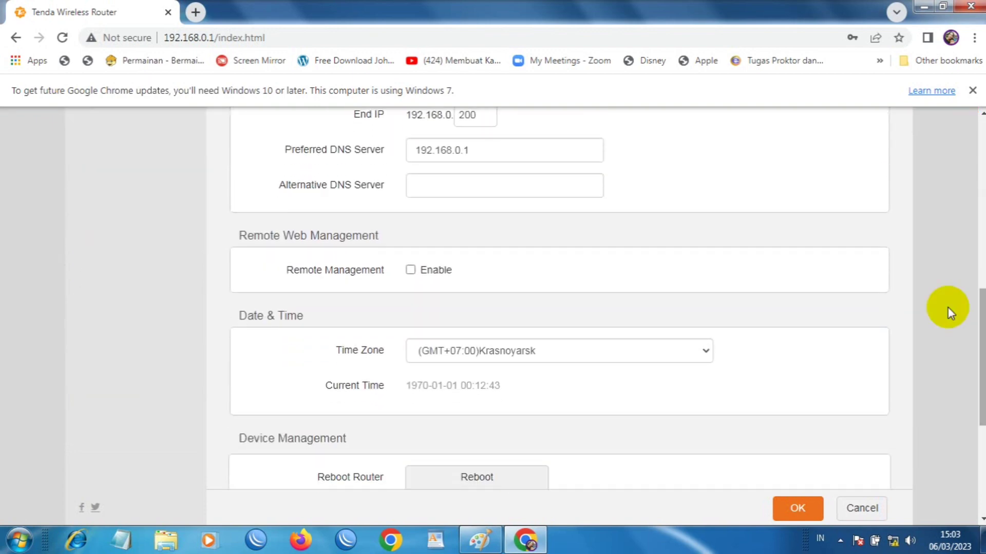
left_click(410, 270)
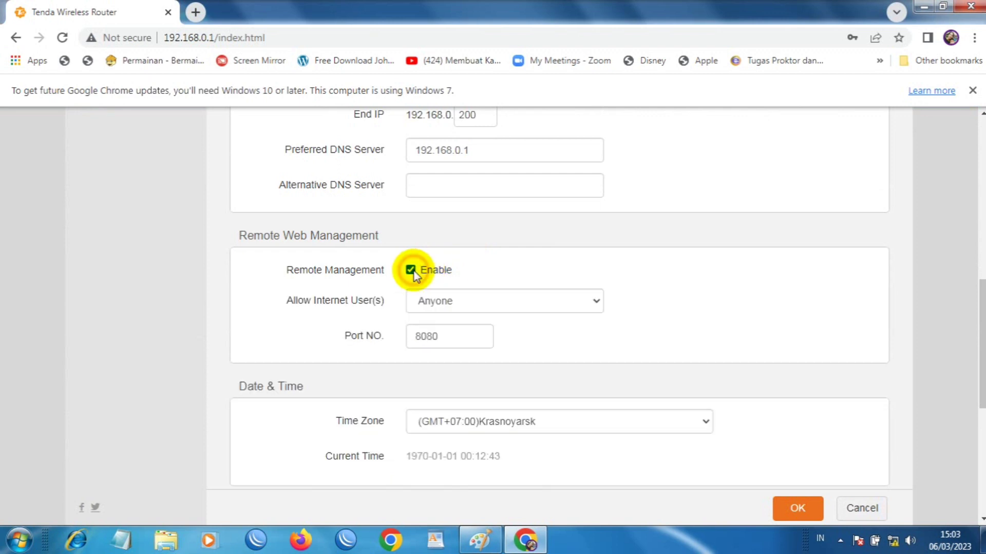
left_click(704, 420)
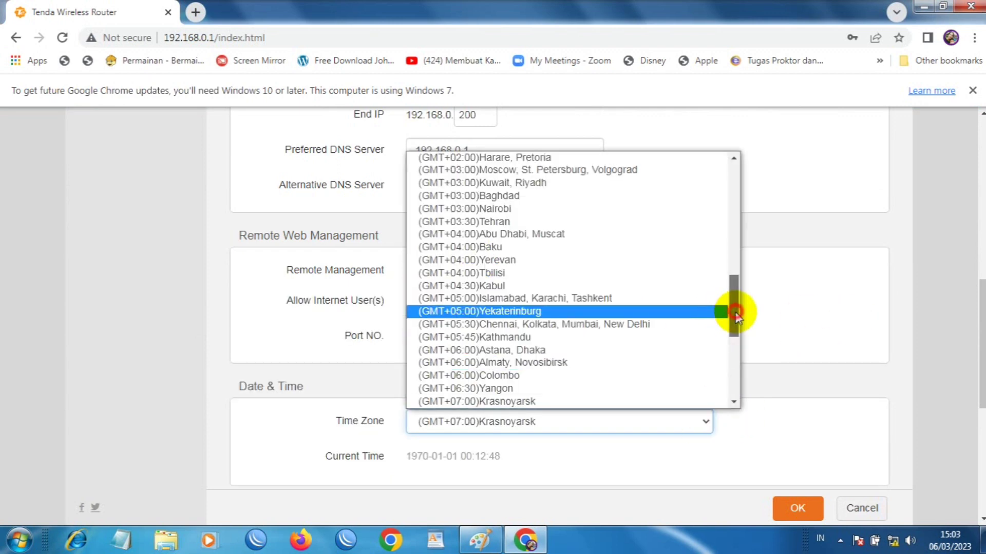
left_click_drag(735, 311, 735, 314)
left_click(522, 401)
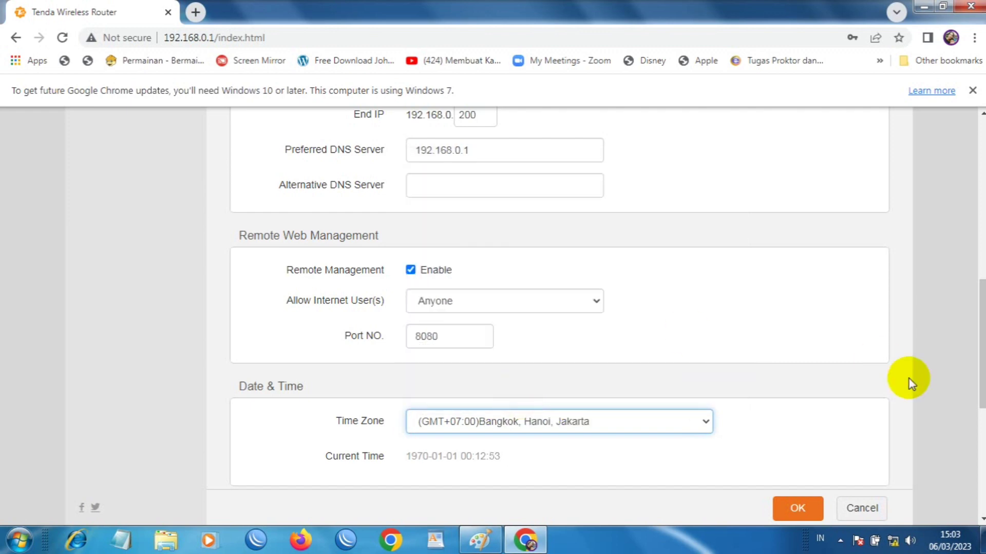
mouse_move(980, 325)
left_mouse_down()
mouse_move(980, 430)
mouse_move(981, 322)
left_mouse_up()
scroll(457, 311, "up", 5)
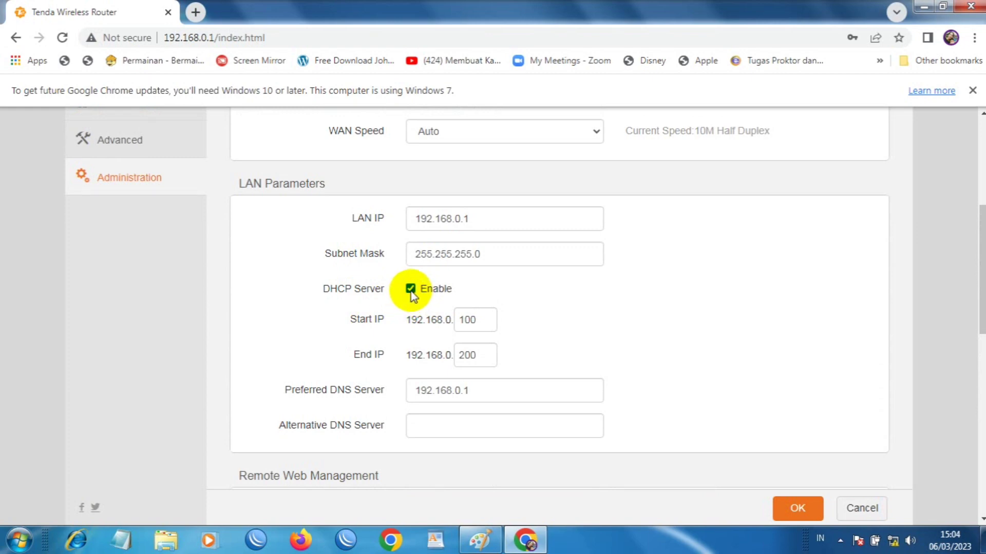
Disable the DHCP server and save the administration settings.
left_click(411, 290)
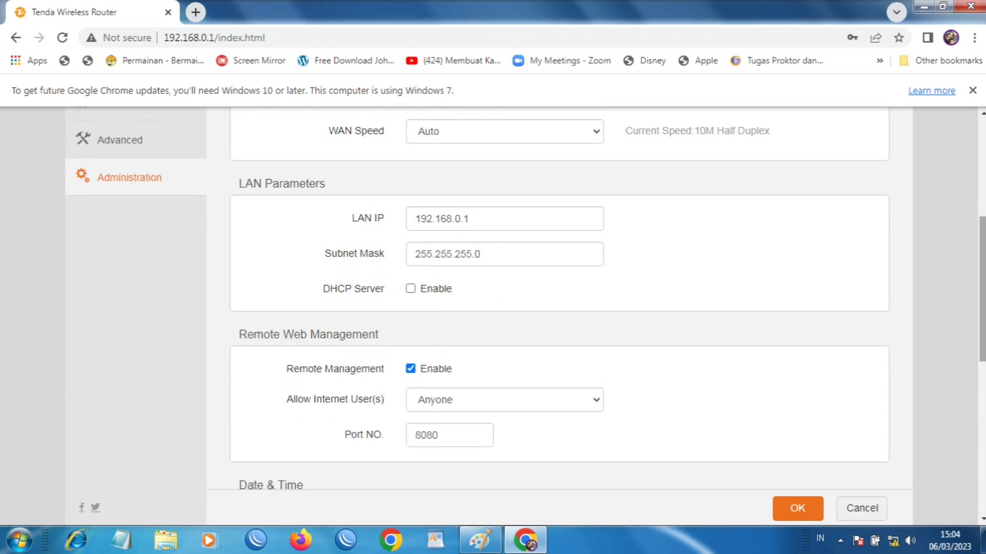
scroll(560, 298, "down", 8)
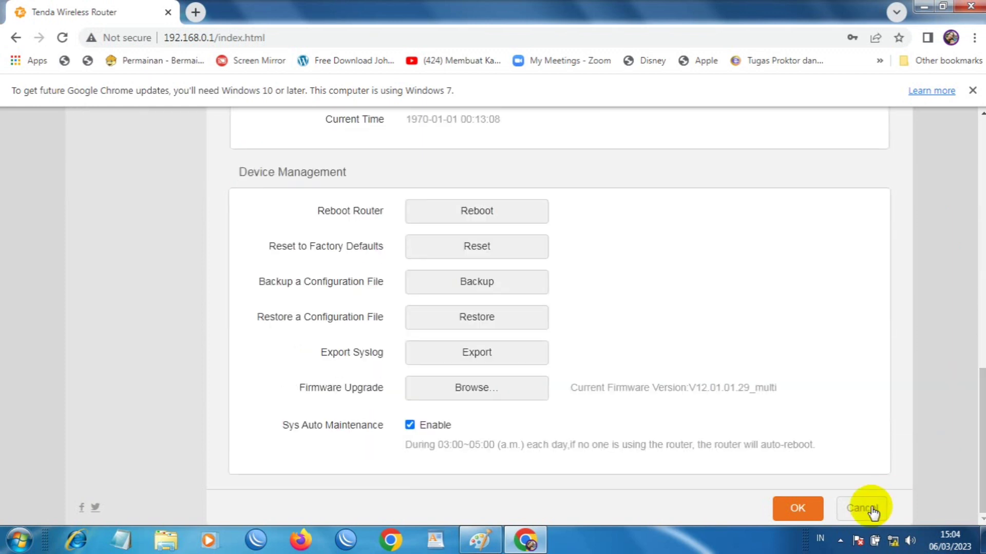
left_click(810, 510)
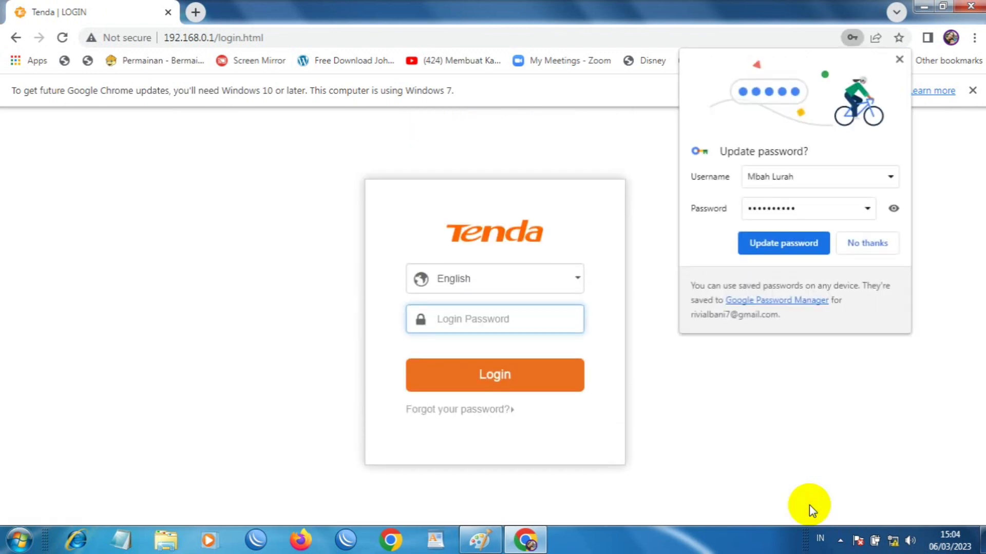
Log in to the Tenda admin with the new router password.
left_click(494, 317)
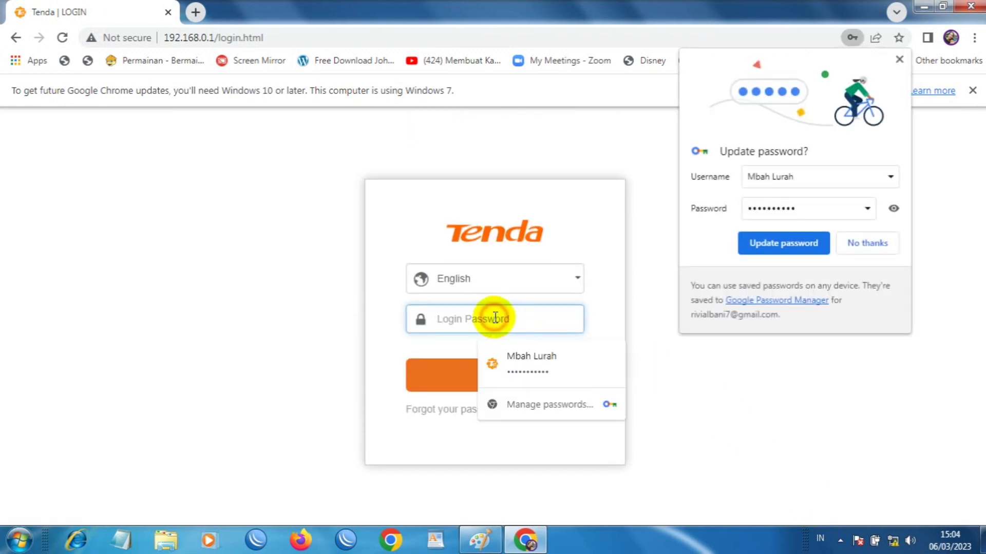
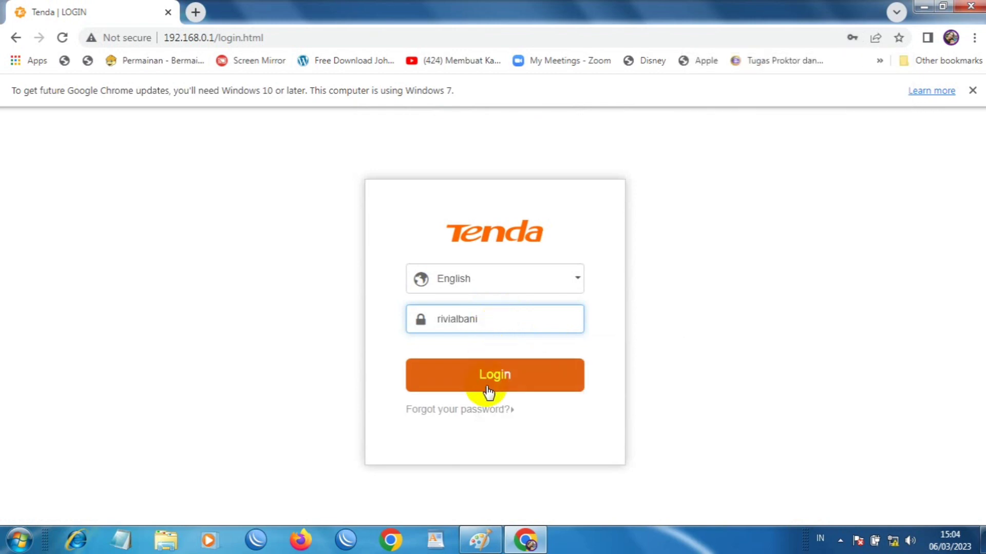
left_click(490, 393)
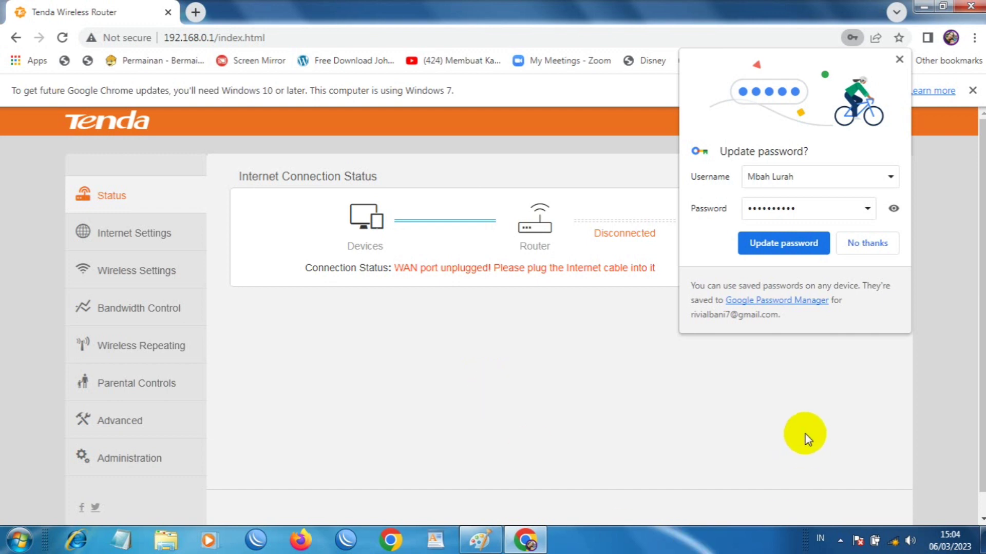
Connect the laptop to the Rivi Hospot Wi-Fi as a Public network.
left_click(893, 544)
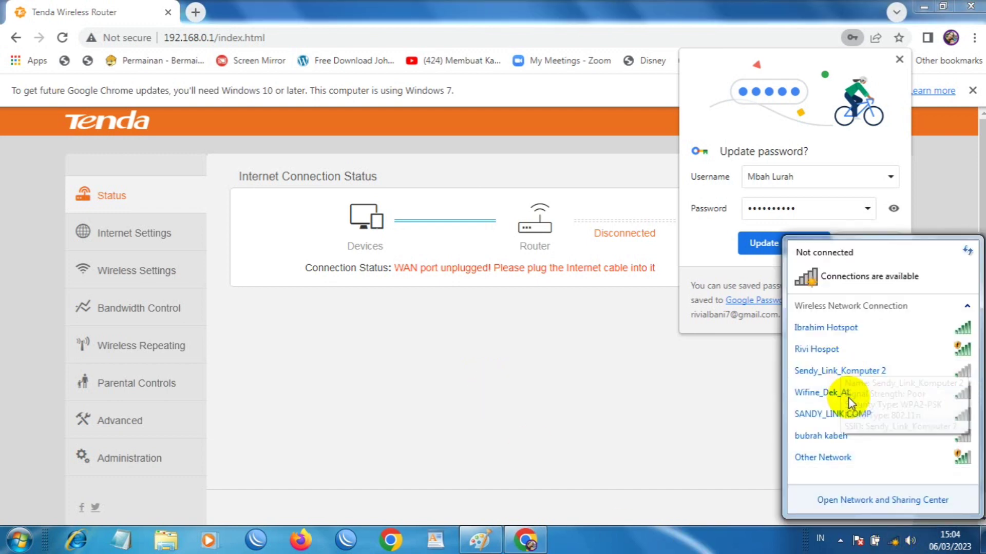
left_click(836, 353)
left_click(917, 403)
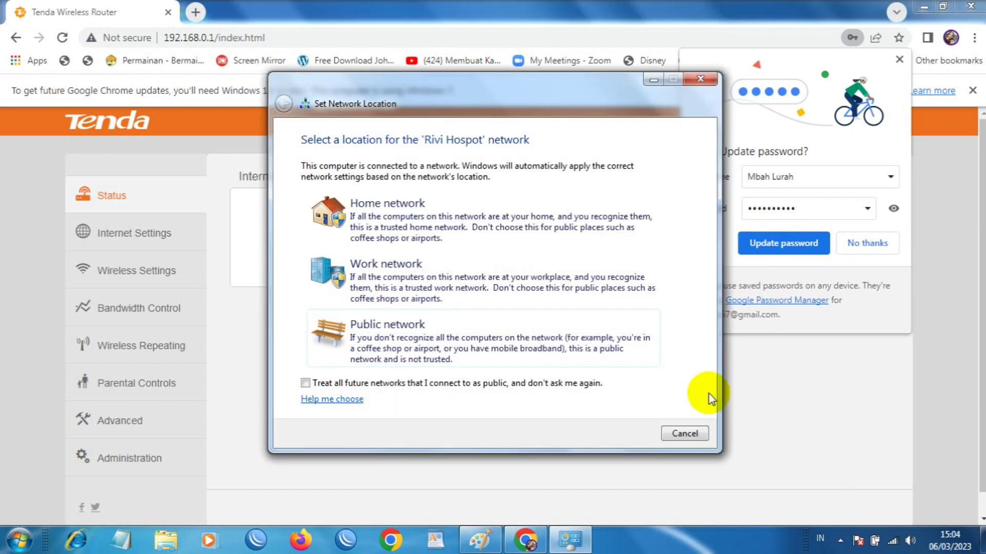
left_click(528, 345)
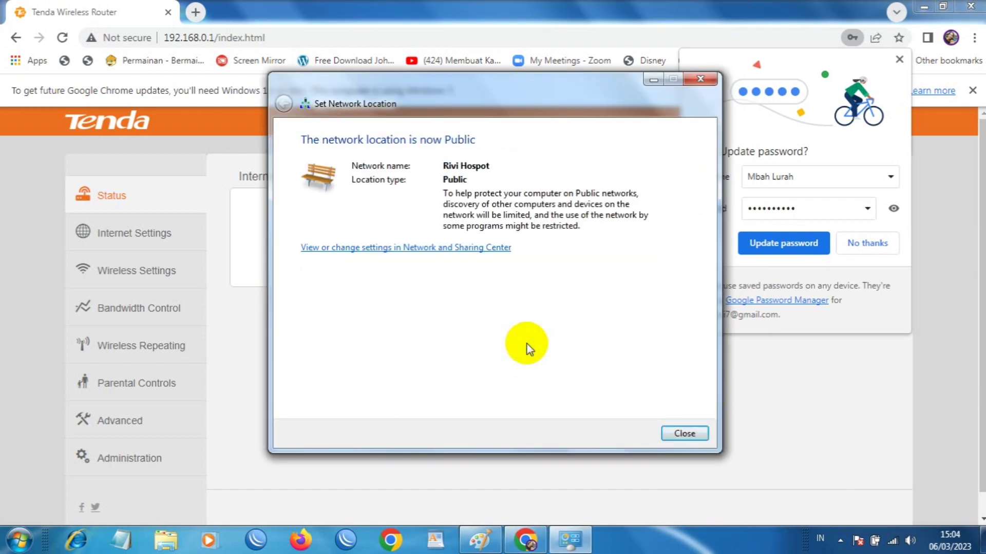
left_click(683, 434)
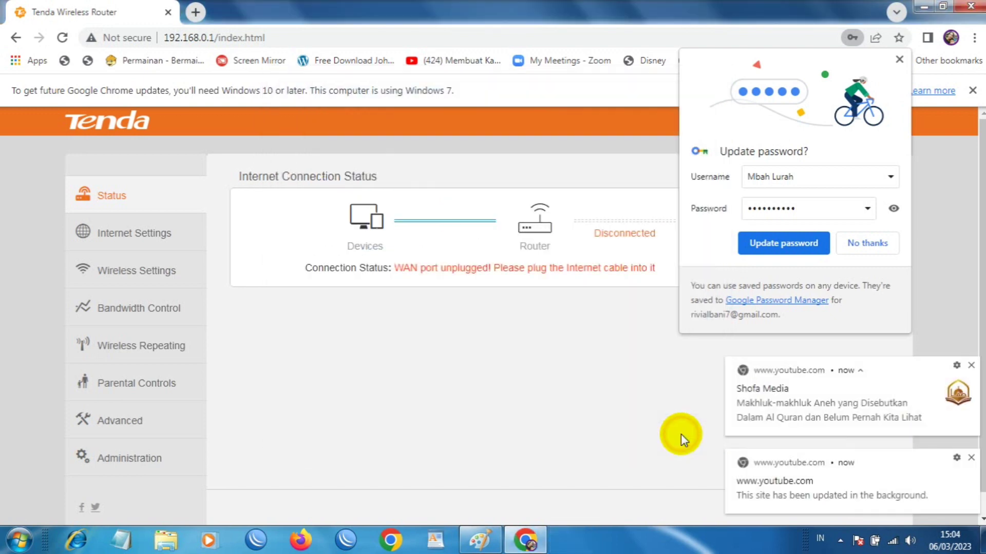
Dismiss the YouTube notifications and confirm Rivi Hospot has internet access.
left_click(969, 457)
left_click(969, 457)
mouse_move(893, 538)
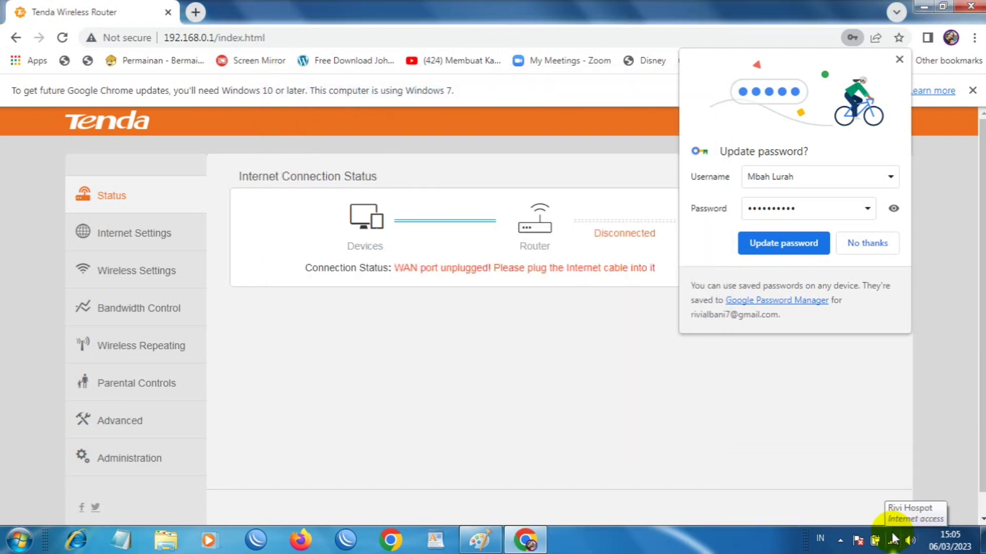
left_click(893, 539)
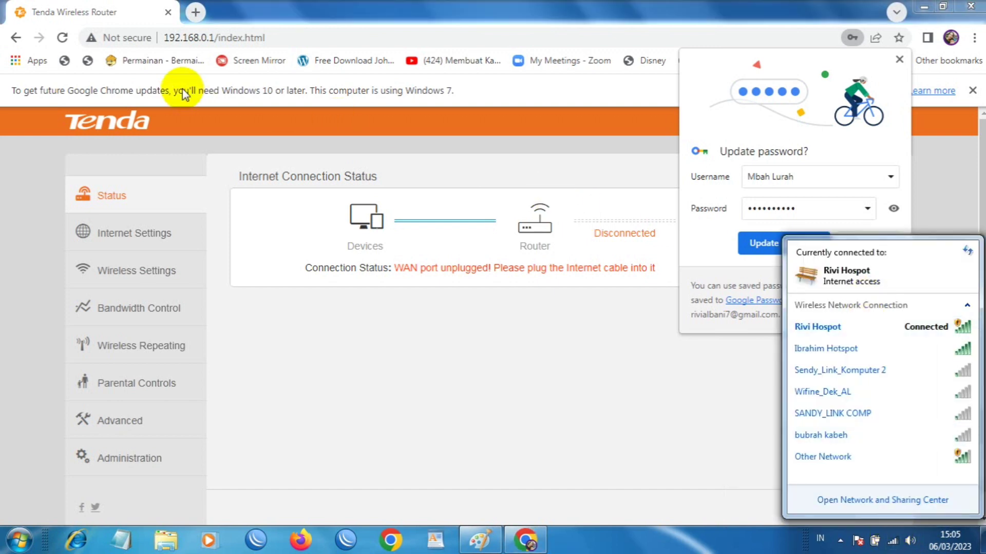
left_click(195, 12)
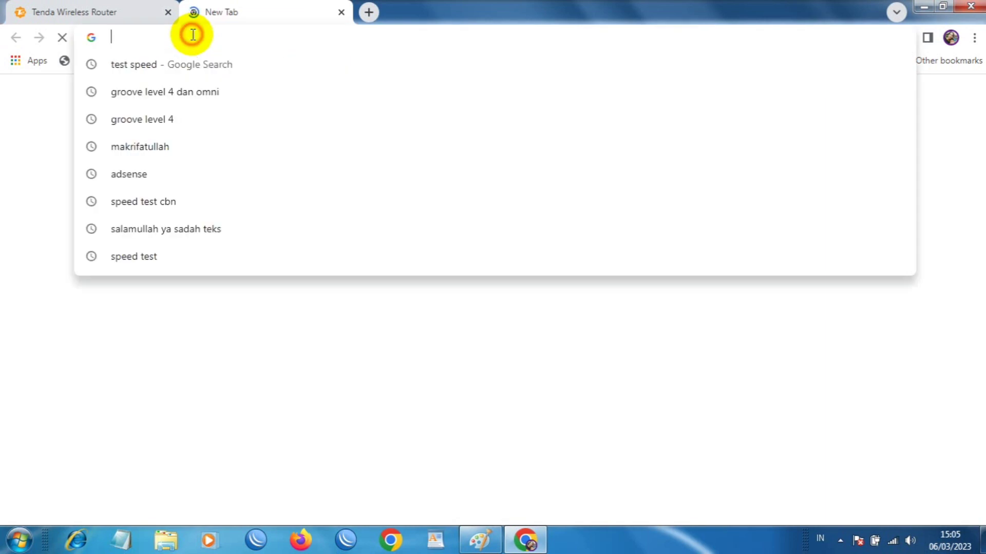
Go to alhikam.net, log out of the hotspot session, and return to the login form.
type("alhikam.net")
key("Return")
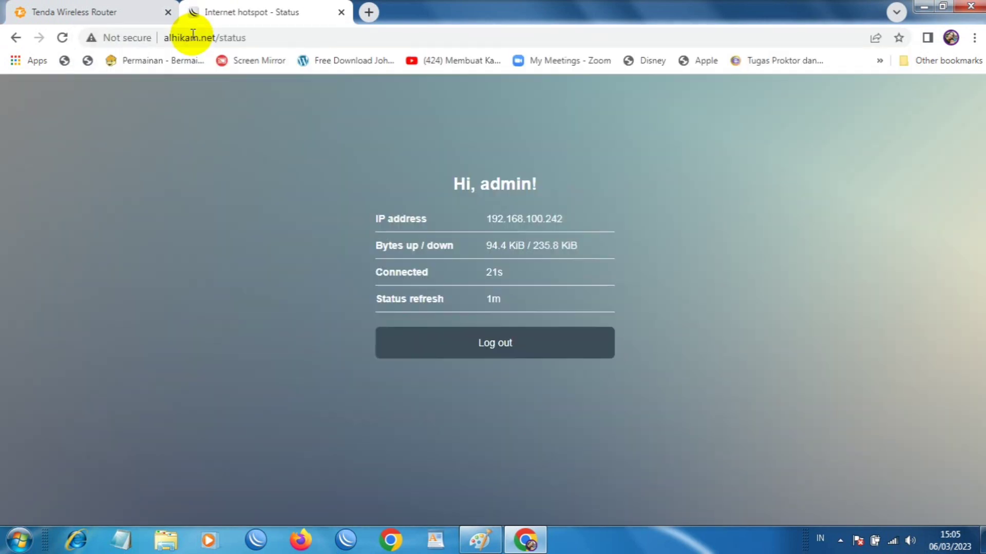
left_click(453, 340)
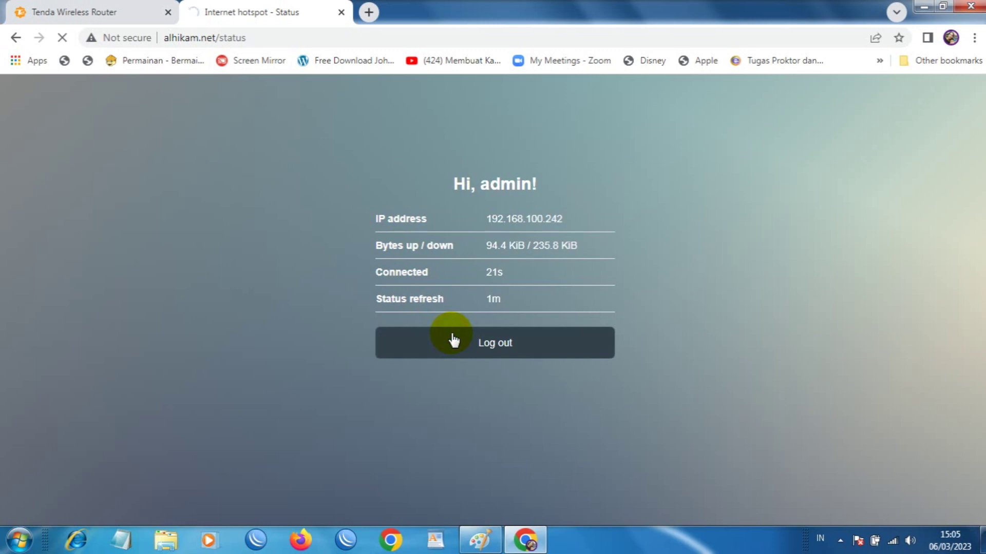
left_click(463, 369)
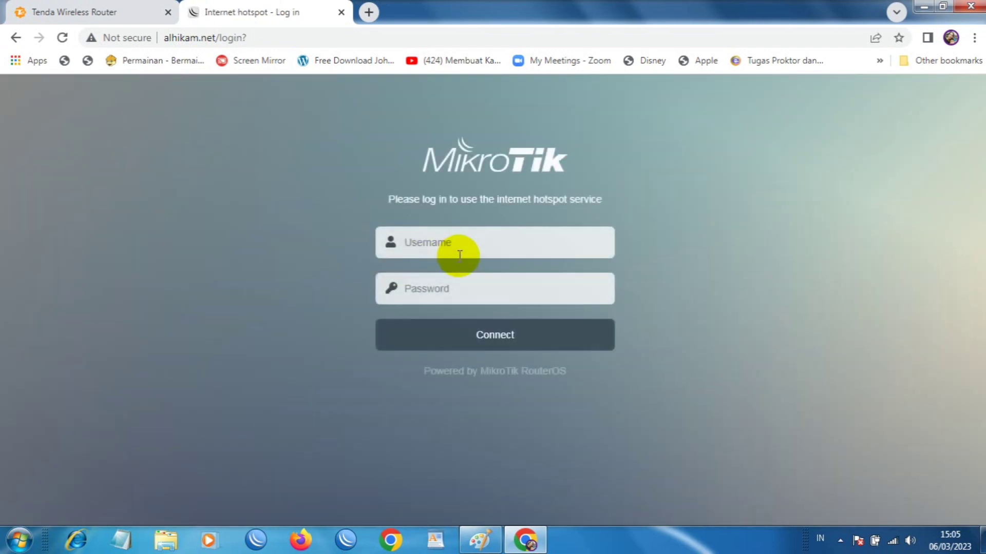
Sign in to the hotspot with the admin account and dismiss Chrome's password warning.
left_click(459, 255)
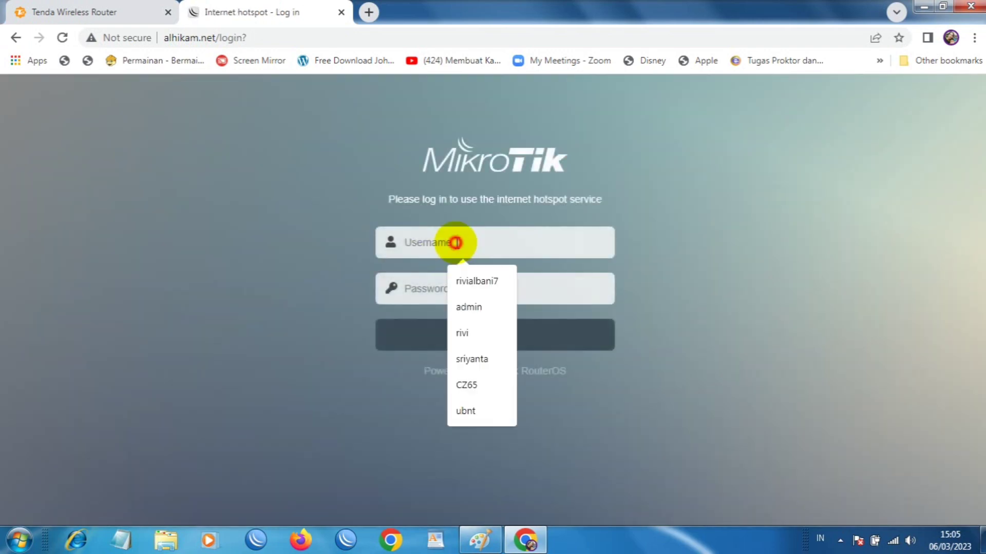
key("BackSpace")
key("BackSpace")
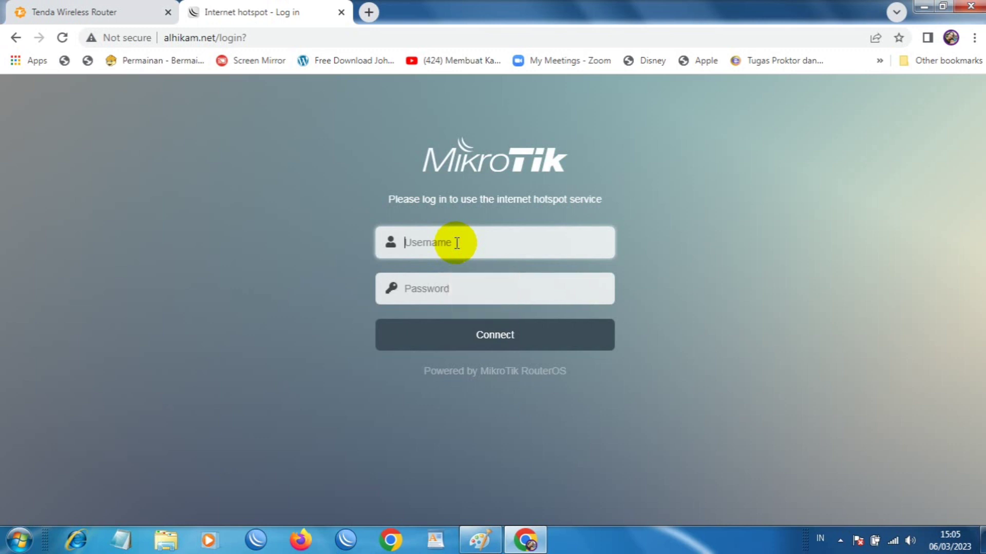
key("Tab")
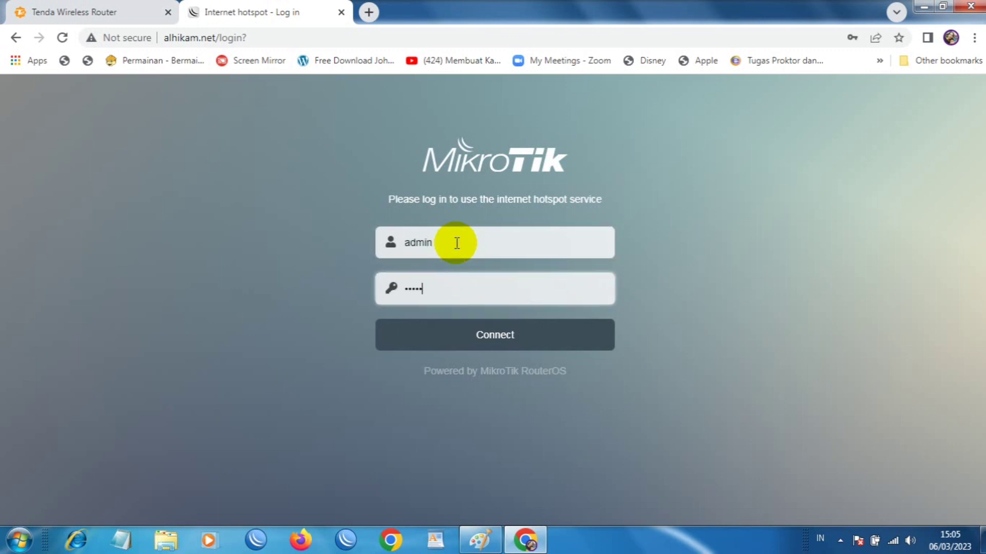
left_click(512, 339)
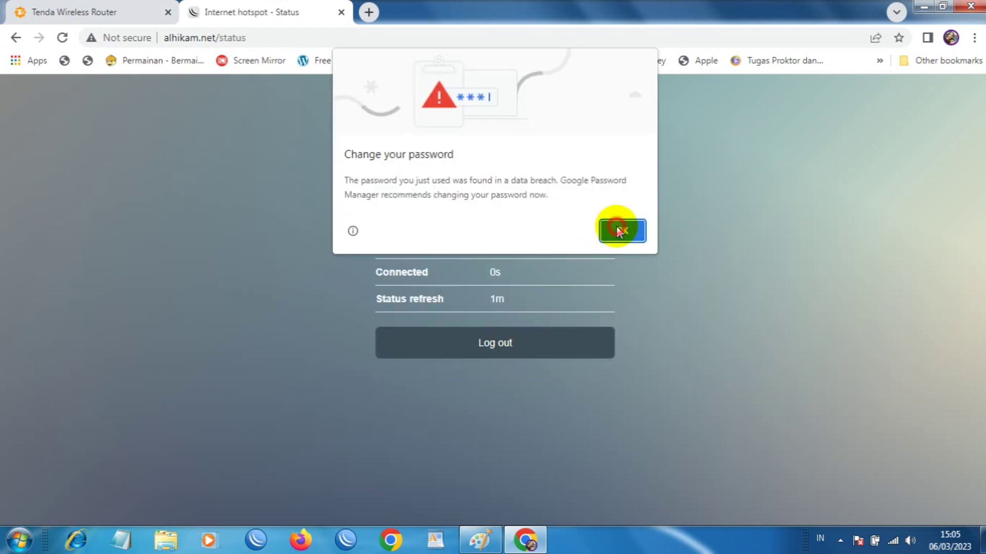
left_click(616, 231)
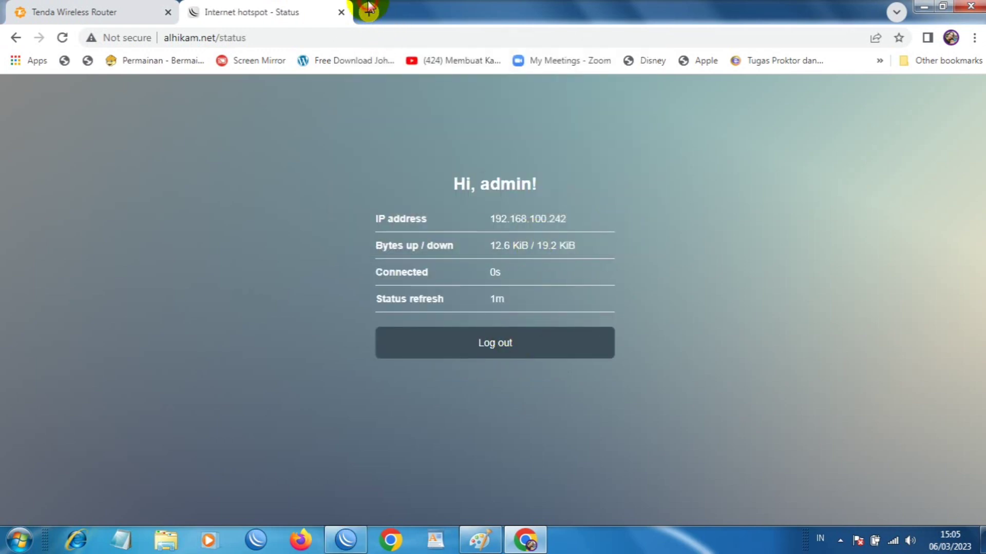
left_click(368, 11)
left_click(359, 39)
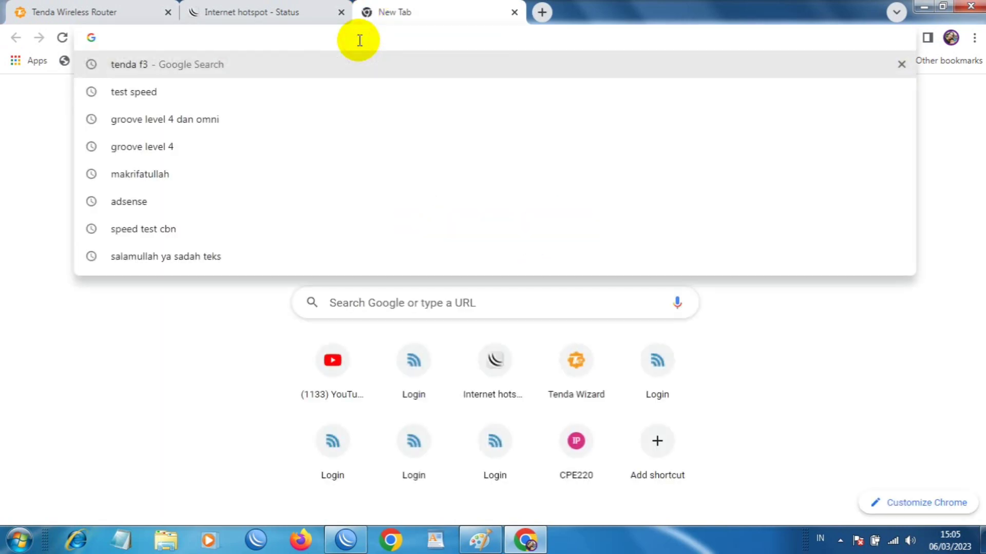
Open YouTube and search for 'musik no copyright'.
type("y")
key("Return")
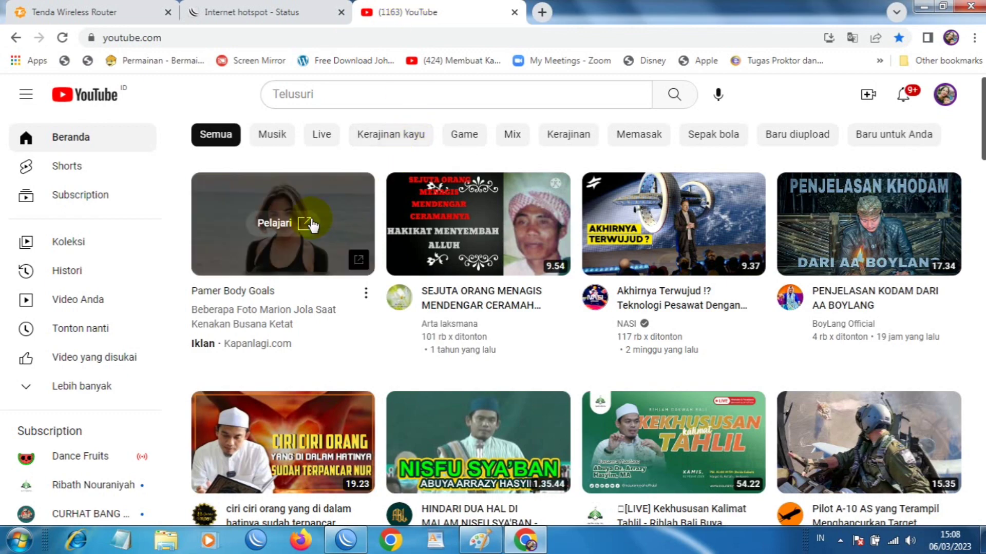
left_click(384, 92)
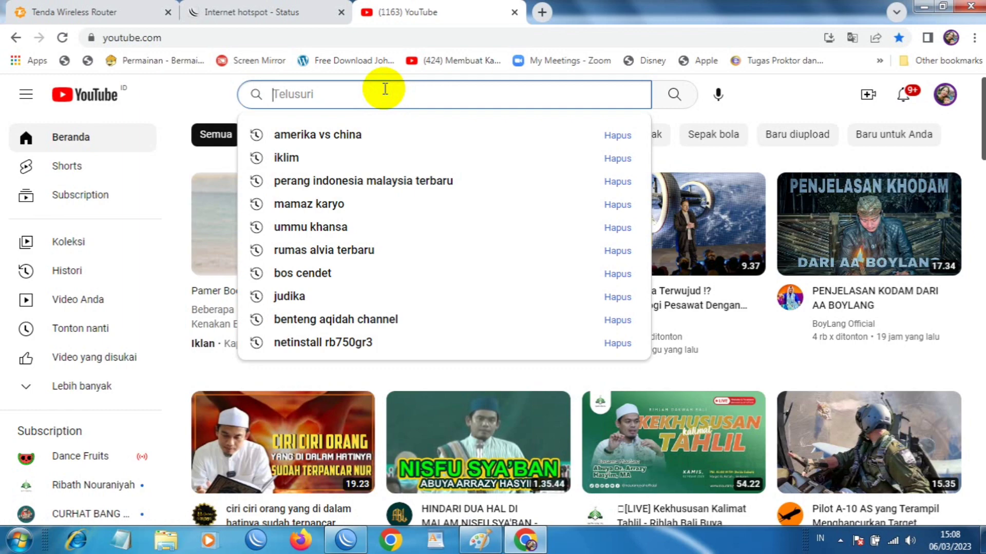
type("musik")
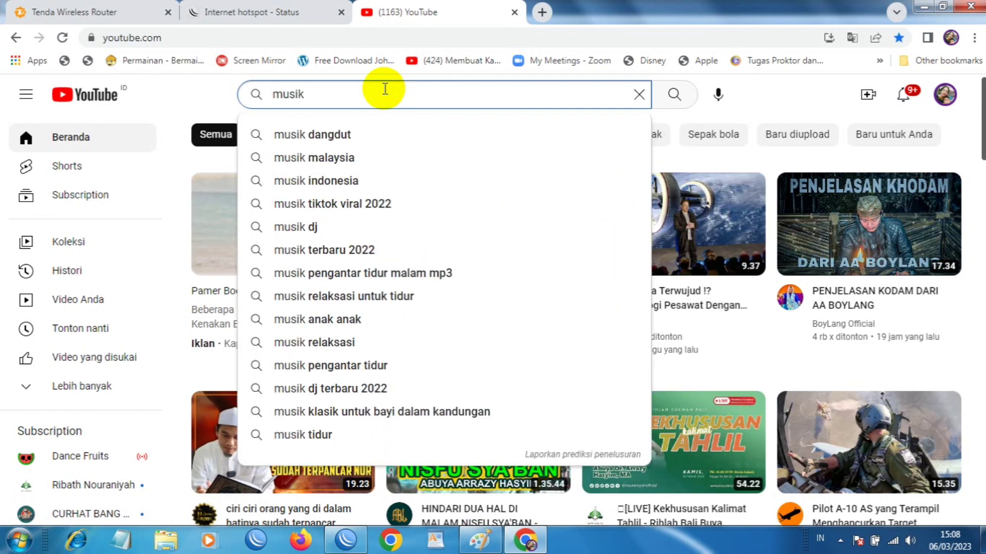
type(" no cop")
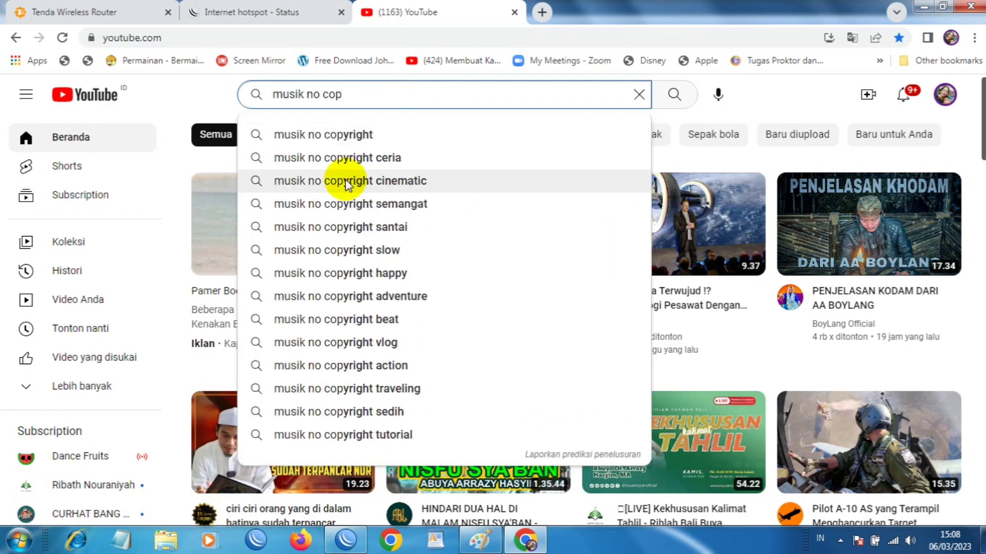
left_click(343, 135)
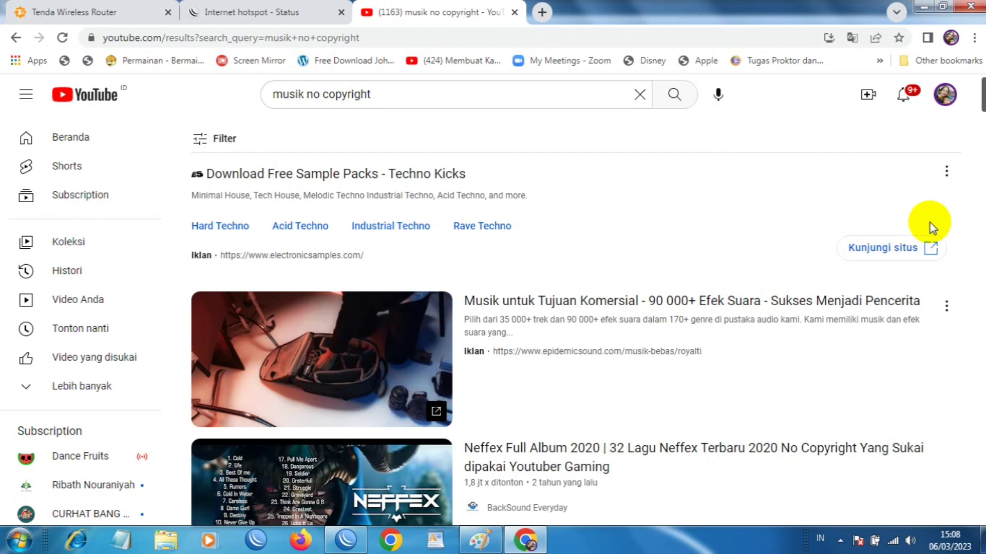
Play and pause the Neffex Full Album 2020 video, then switch back to Paint.
scroll(975, 110, "down", 9)
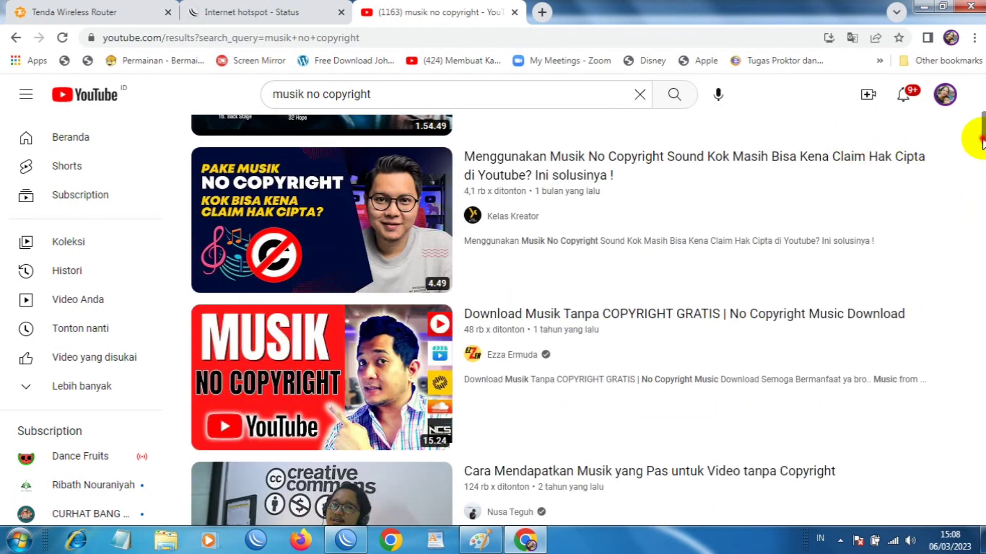
scroll(981, 122, "up", 5)
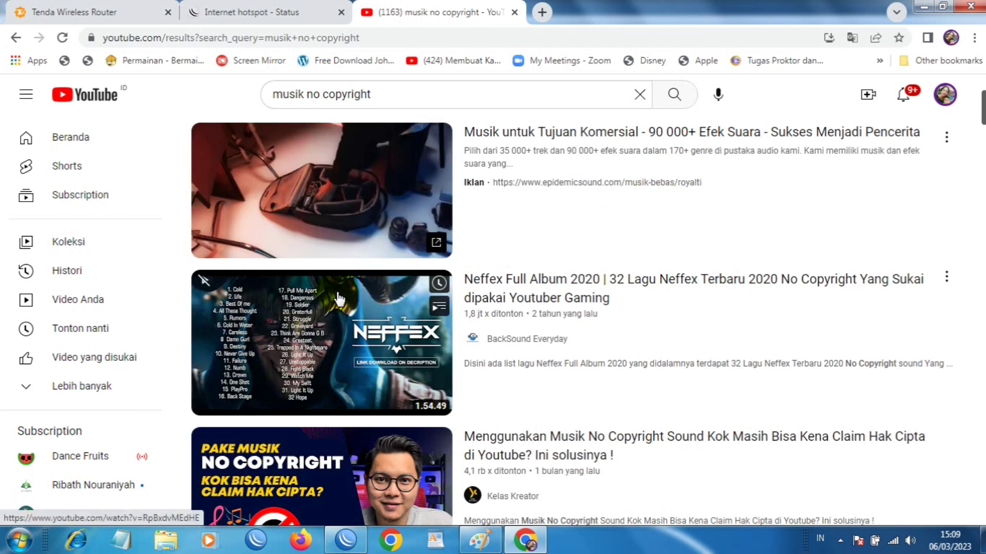
left_click(307, 309)
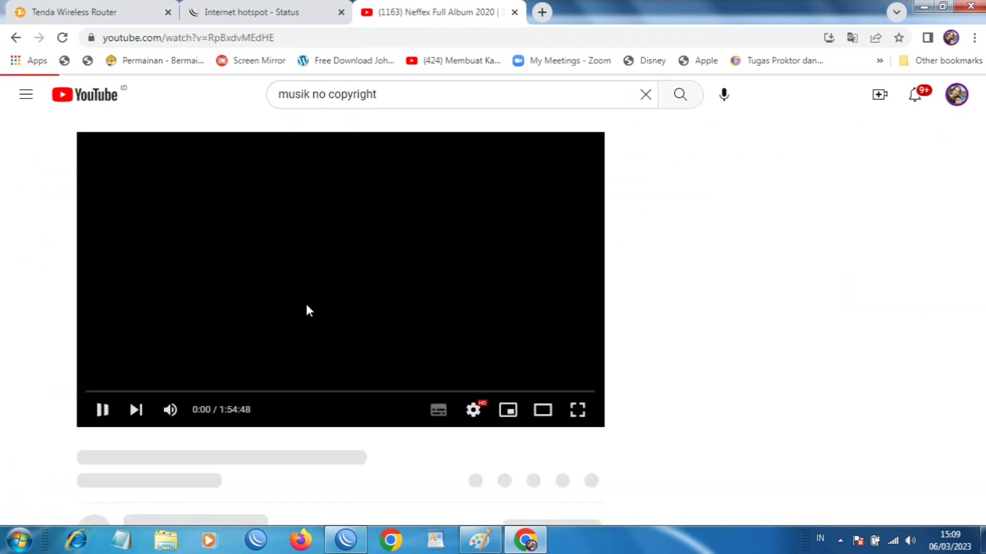
left_click(307, 266)
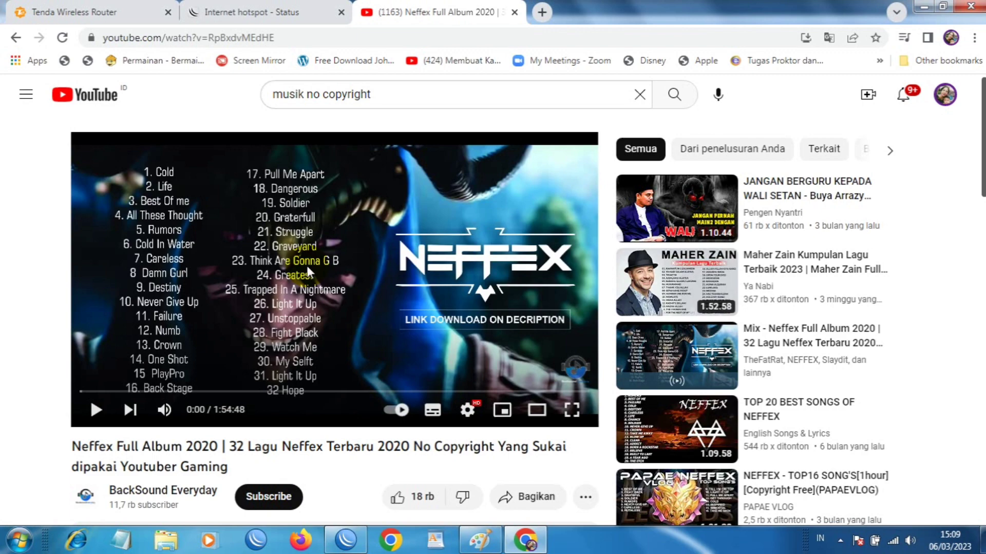
left_click(480, 540)
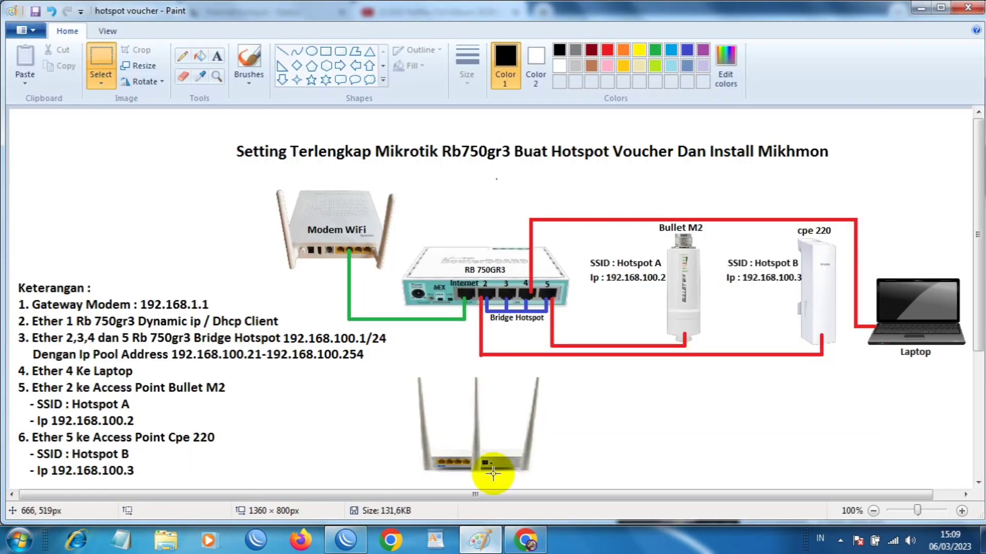